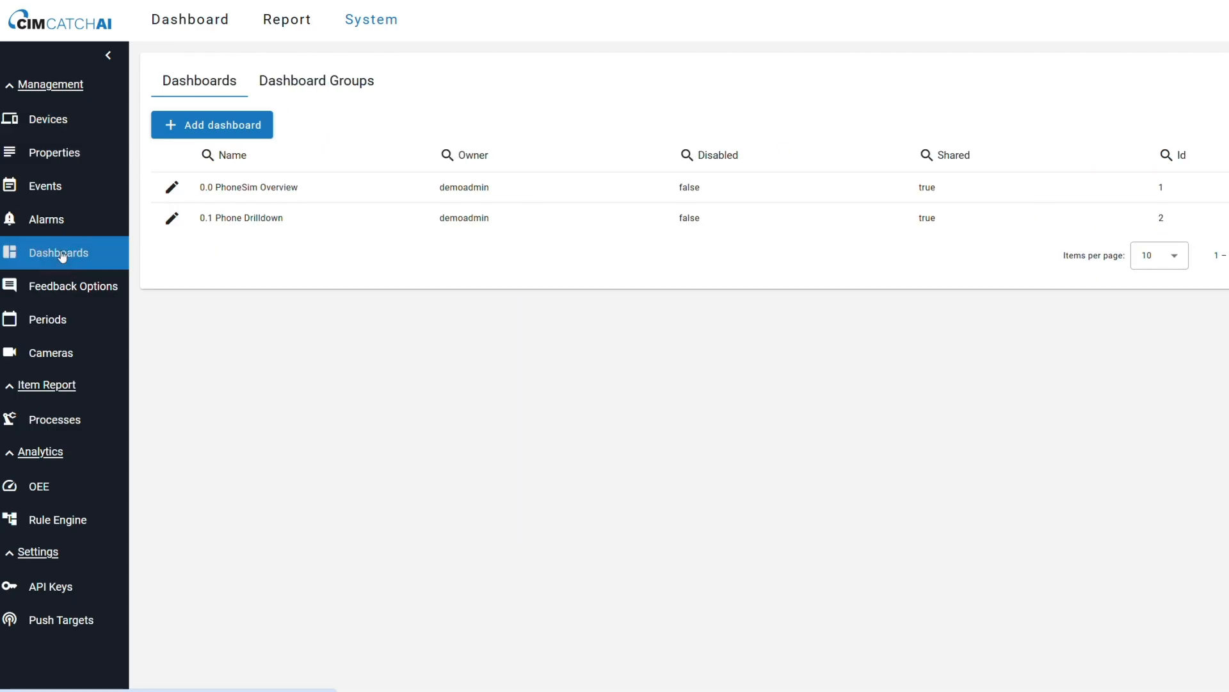
Create a new unshared dashboard named "Case 3# - Alarms".
{"action": "left_click", "coordinate": [218, 124]}
{"action": "left_click", "coordinate": [563, 364]}
{"action": "type", "text": "Case 3# - Alarms"}
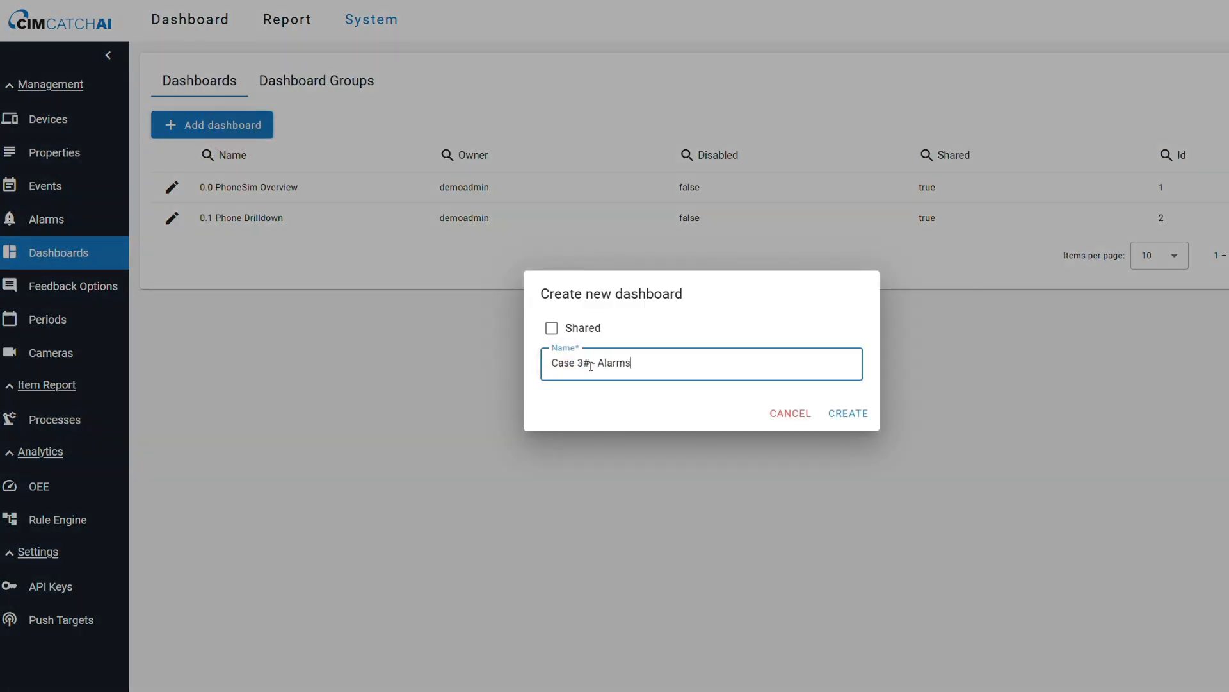
{"action": "left_click", "coordinate": [843, 414]}
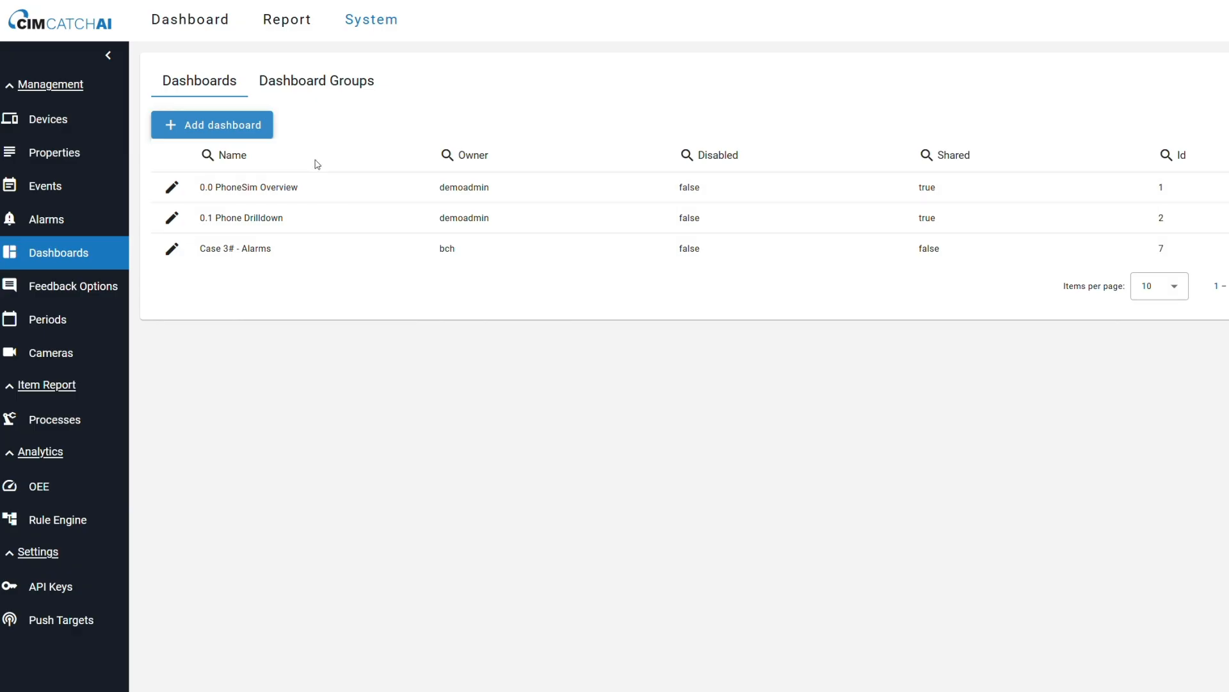
Open the "Case 3# - Alarms" dashboard in the dashboard view and switch it to edit mode.
{"action": "left_click", "coordinate": [179, 20]}
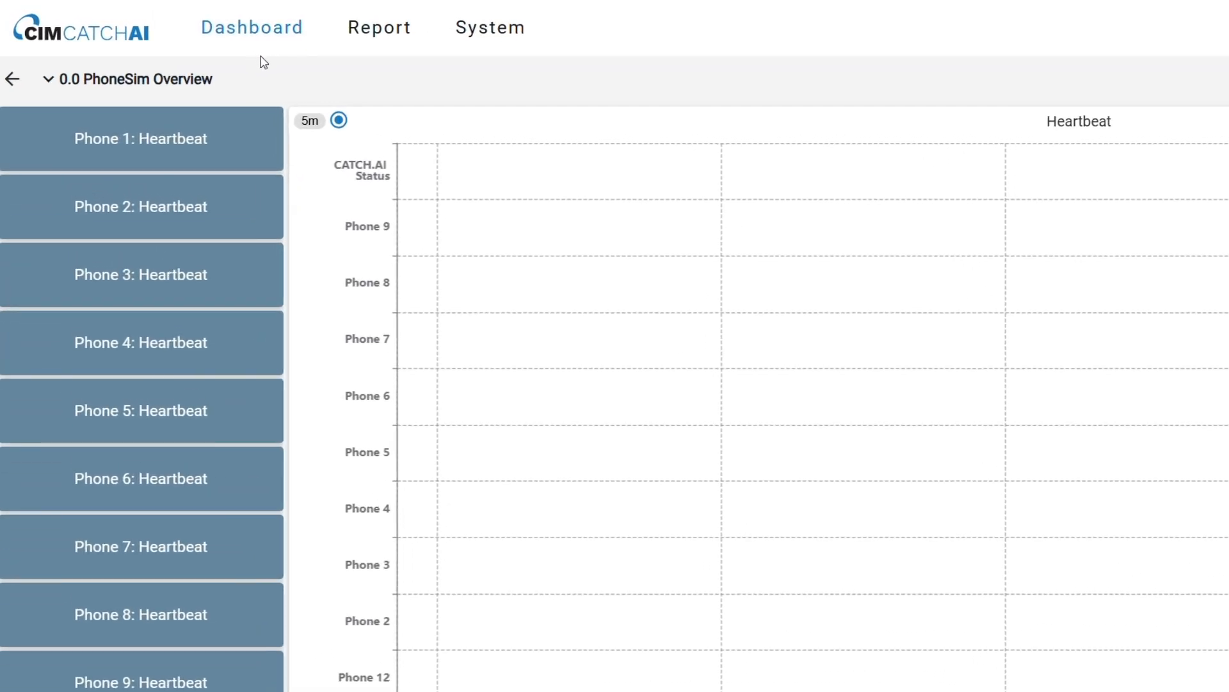
{"action": "left_click", "coordinate": [181, 57]}
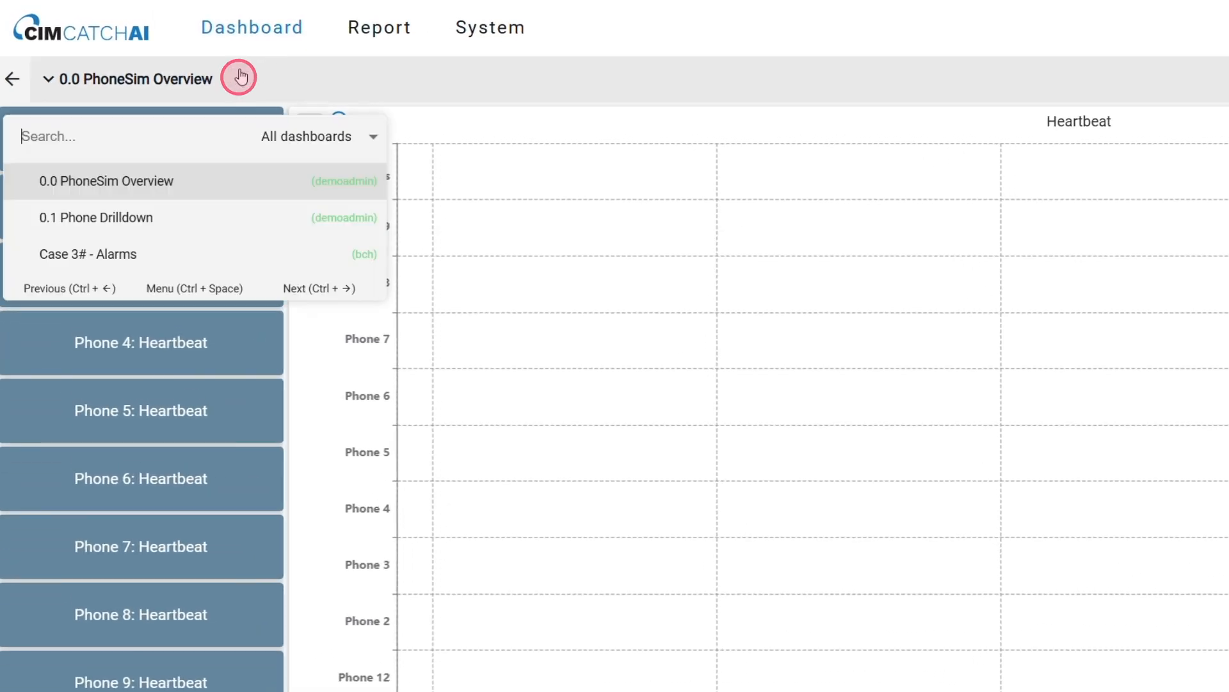
{"action": "left_click", "coordinate": [146, 259]}
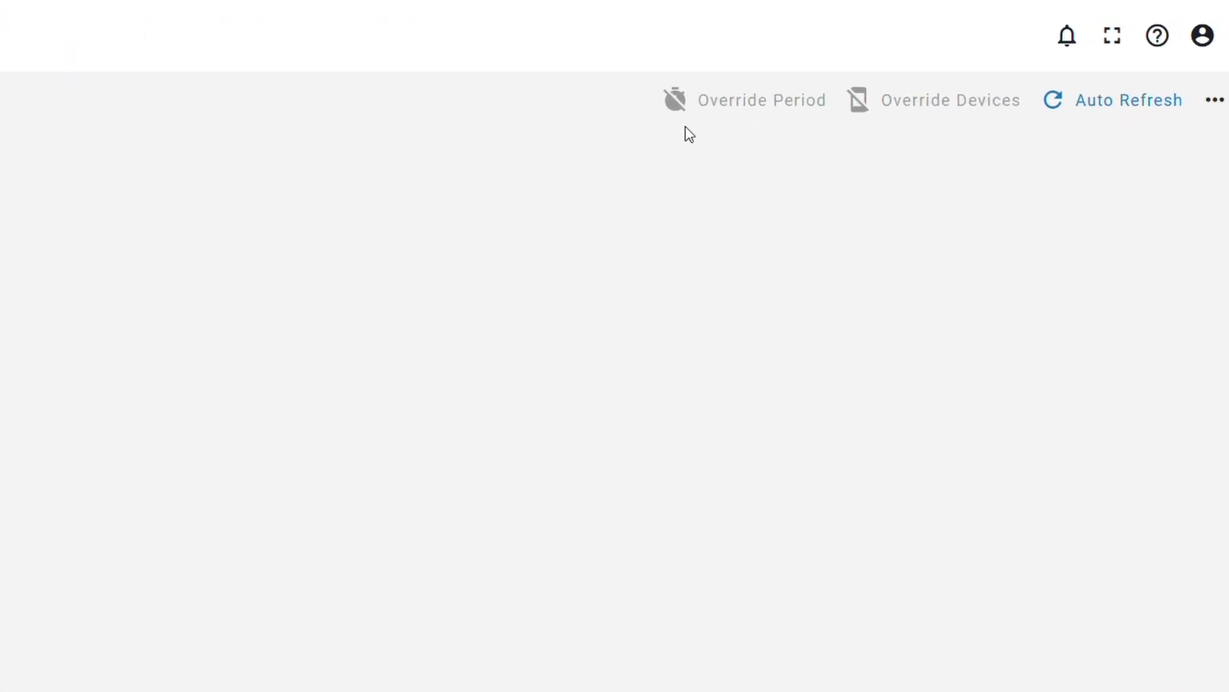
{"action": "left_click", "coordinate": [1217, 108]}
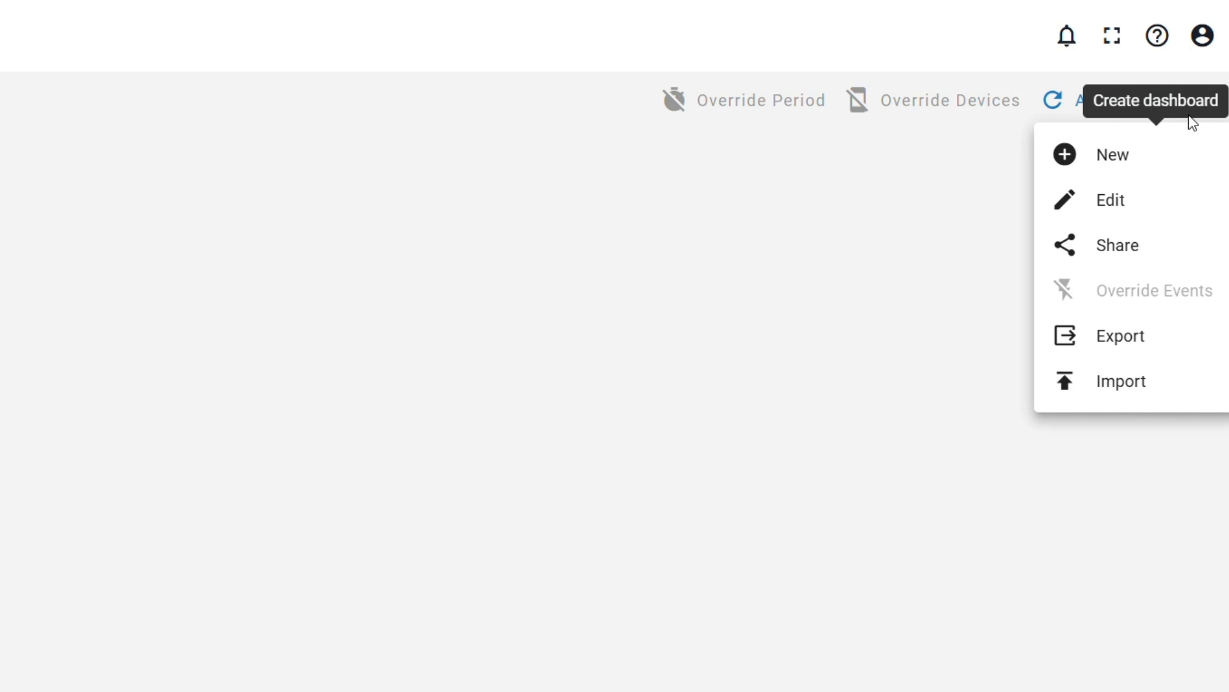
{"action": "left_click", "coordinate": [1133, 206]}
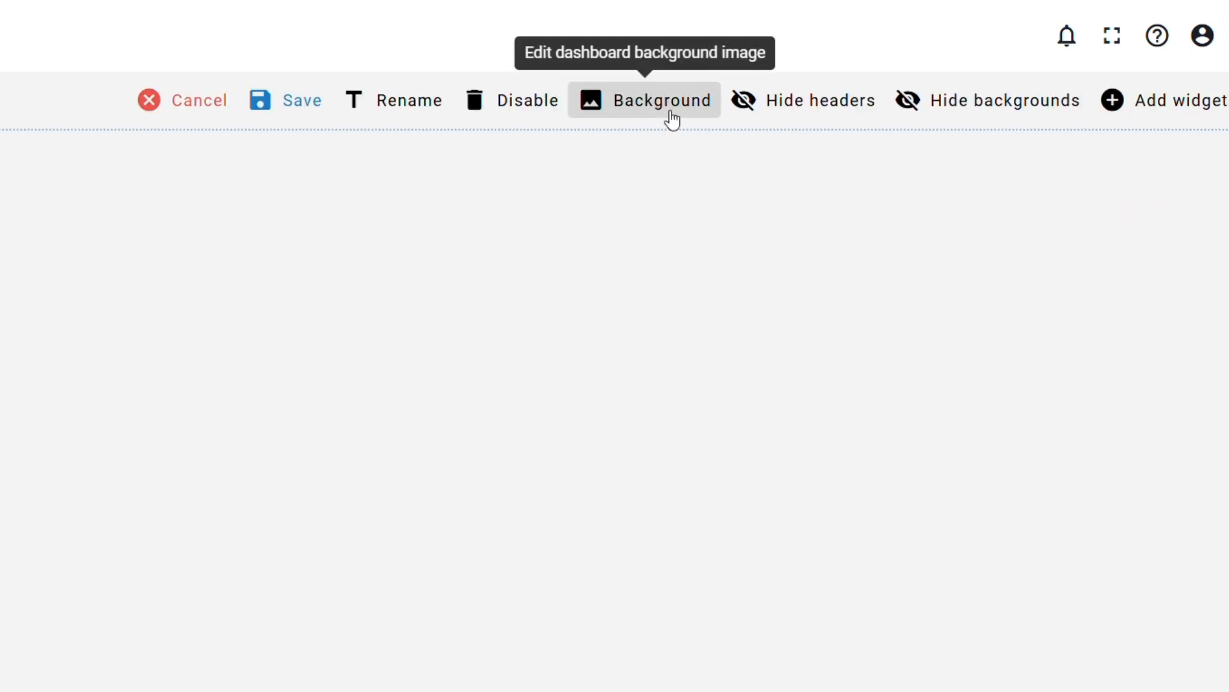
Upload "production line.png" as the dashboard background image and save the dashboard.
{"action": "left_click", "coordinate": [671, 119]}
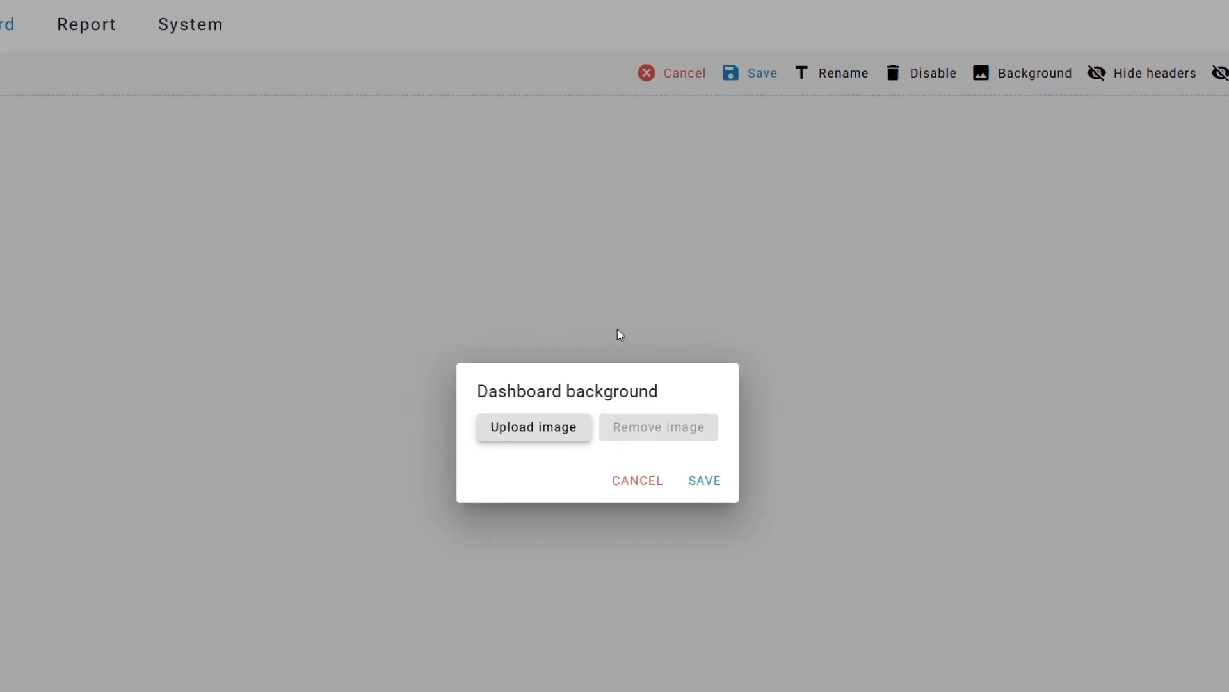
{"action": "left_click", "coordinate": [513, 431]}
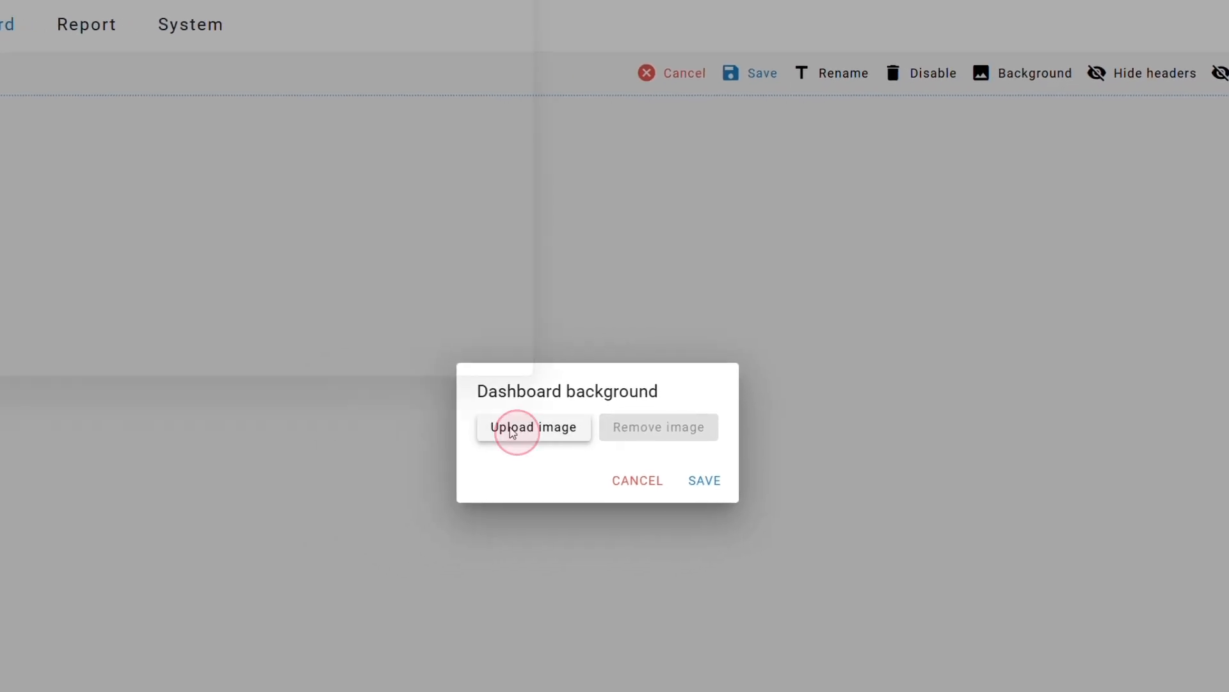
{"action": "left_click", "coordinate": [315, 90]}
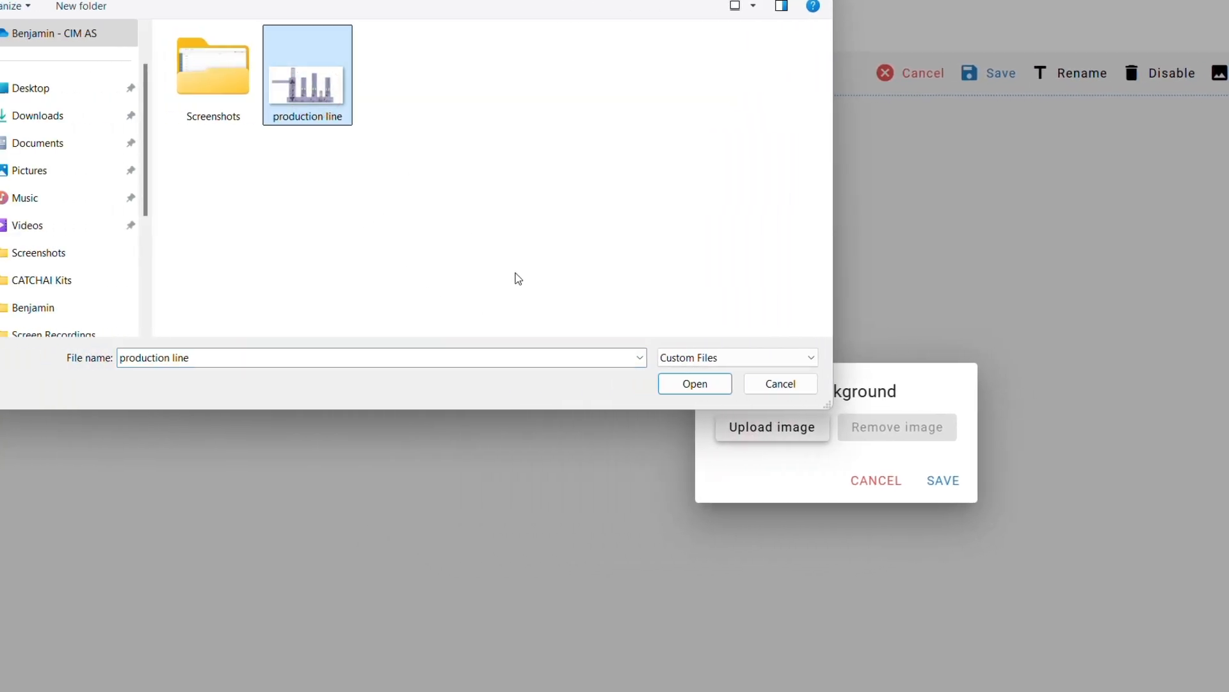
{"action": "left_click", "coordinate": [694, 383]}
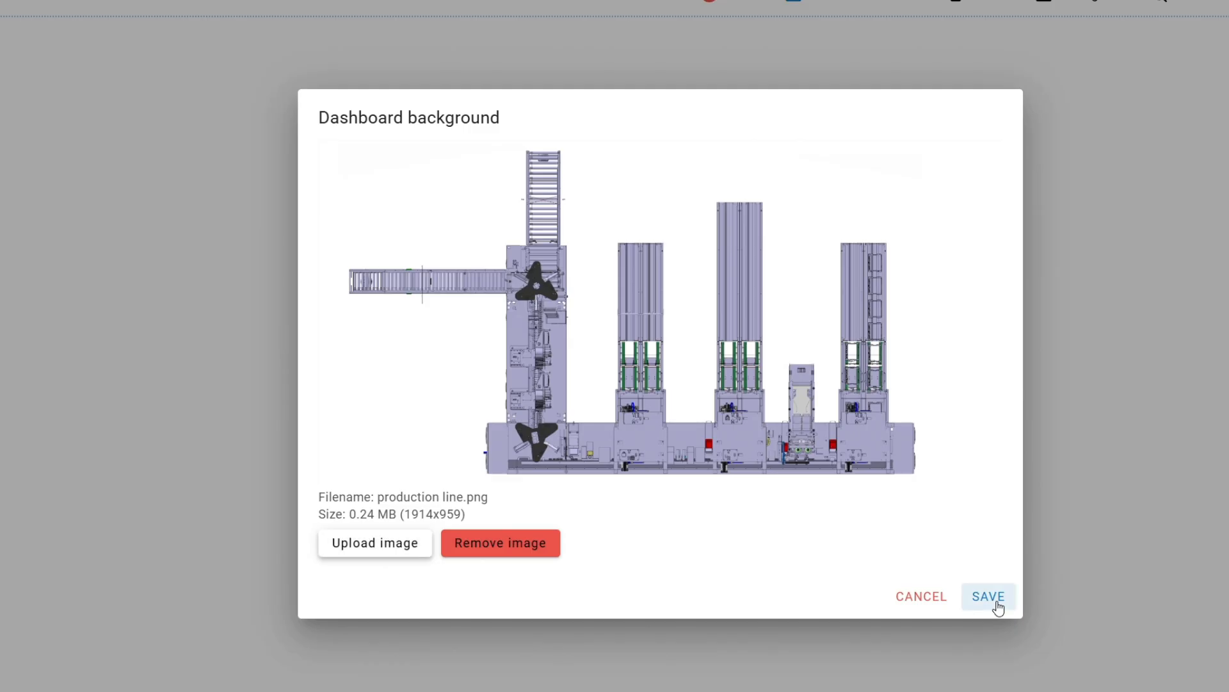
{"action": "left_click", "coordinate": [989, 597]}
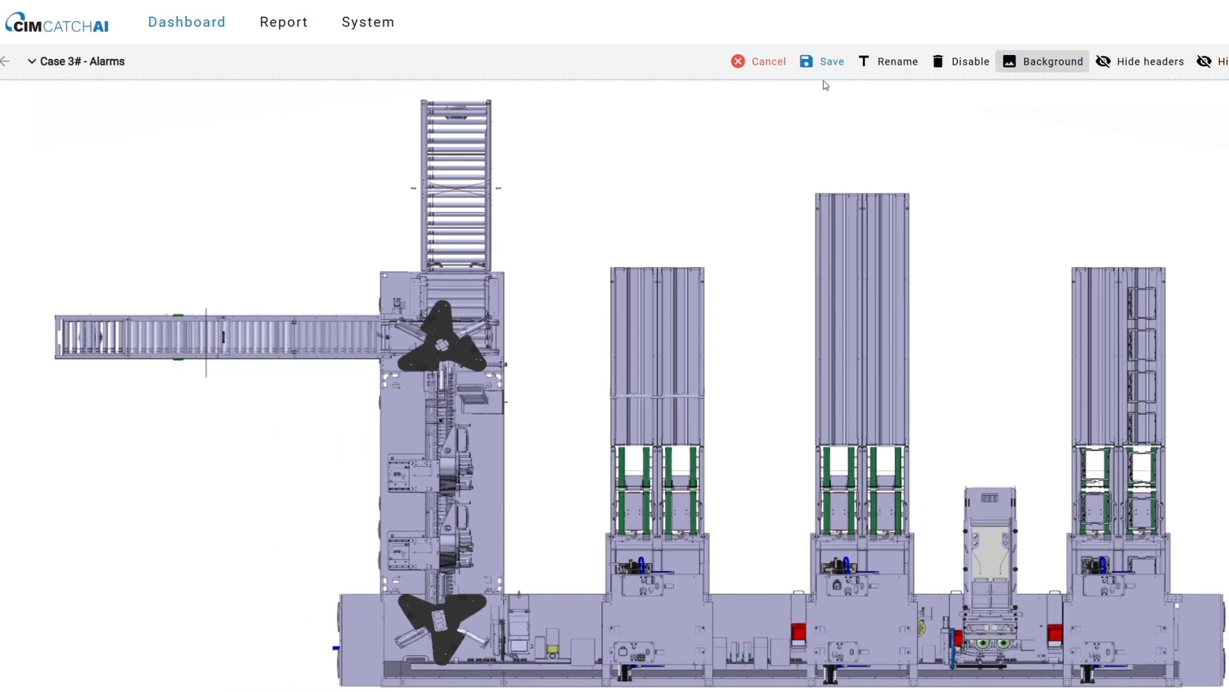
{"action": "left_click", "coordinate": [826, 62]}
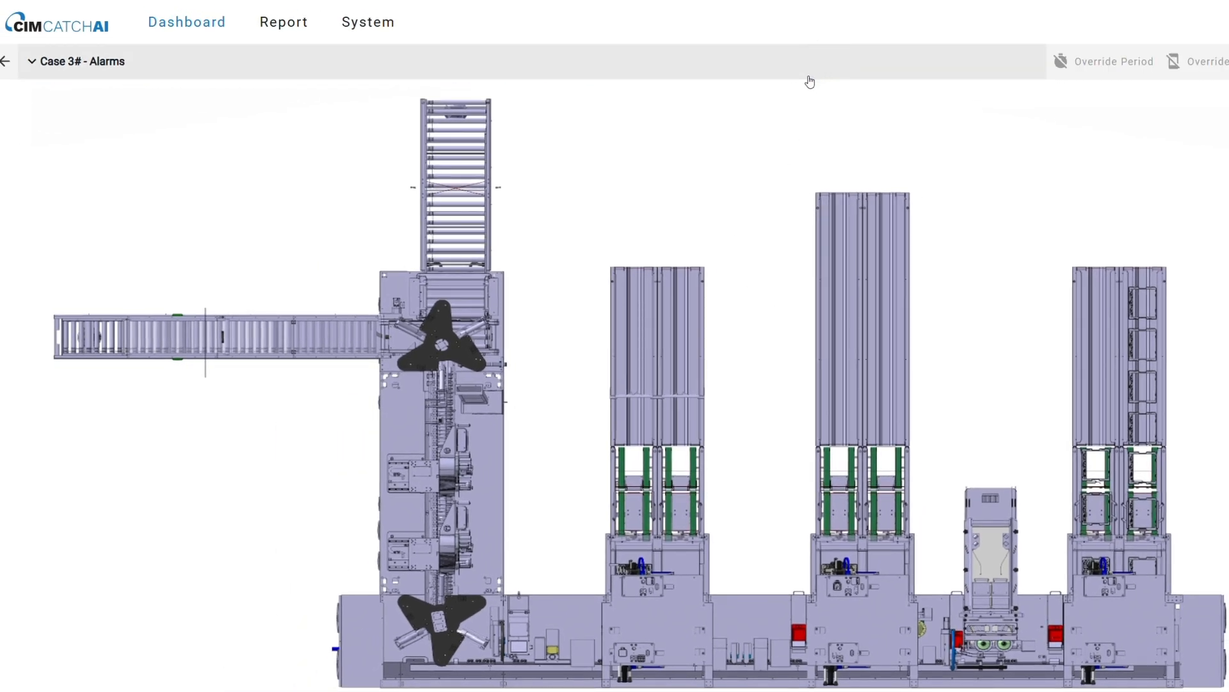
Start a new alarm with key a1 and link it to the Acceleration Total property (p506).
{"action": "left_click", "coordinate": [365, 22]}
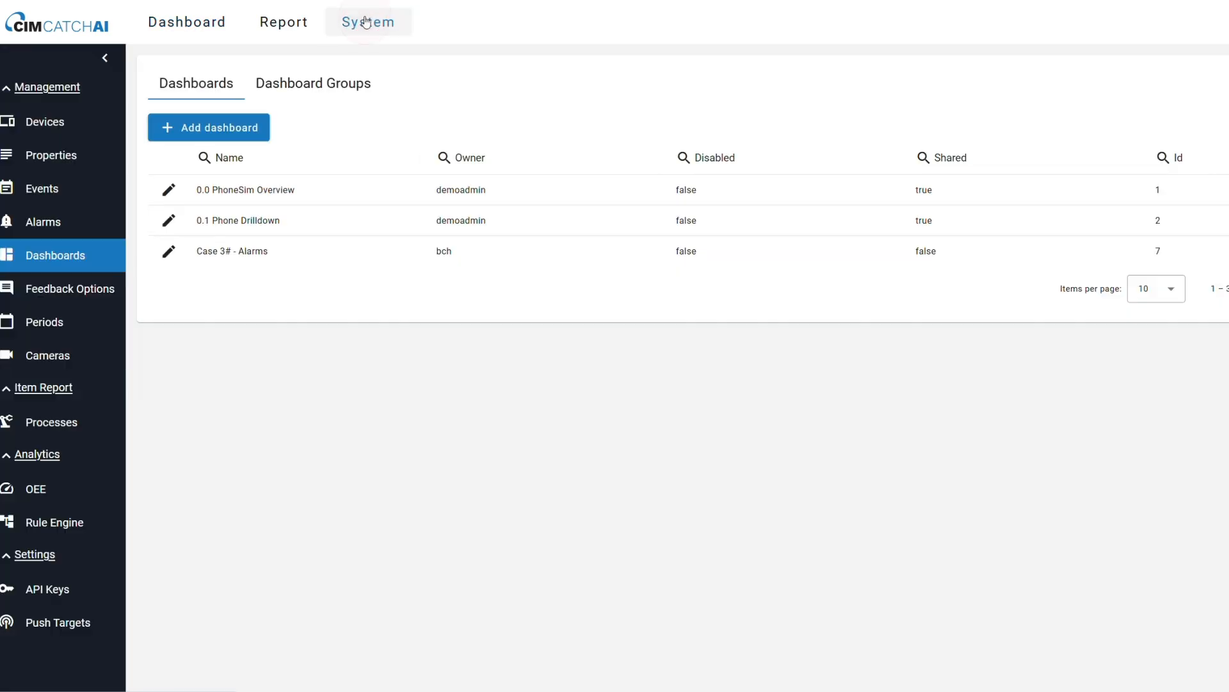
{"action": "left_click", "coordinate": [56, 226]}
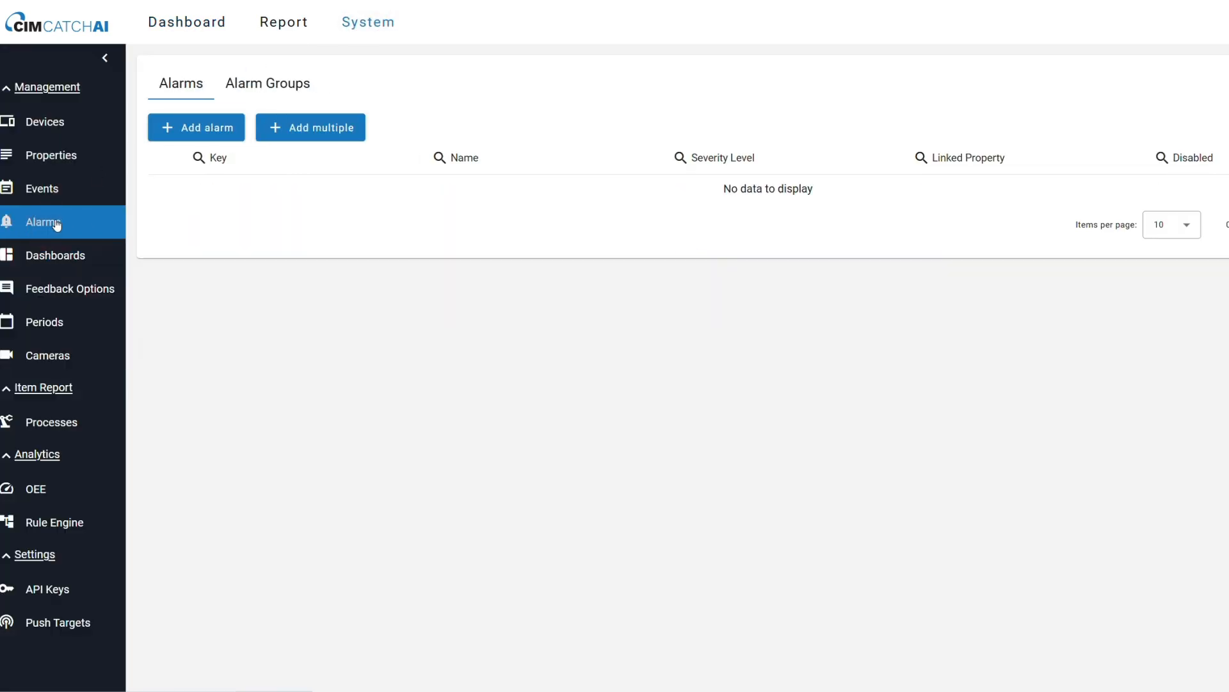
{"action": "left_click", "coordinate": [190, 126]}
{"action": "type", "text": "a1"}
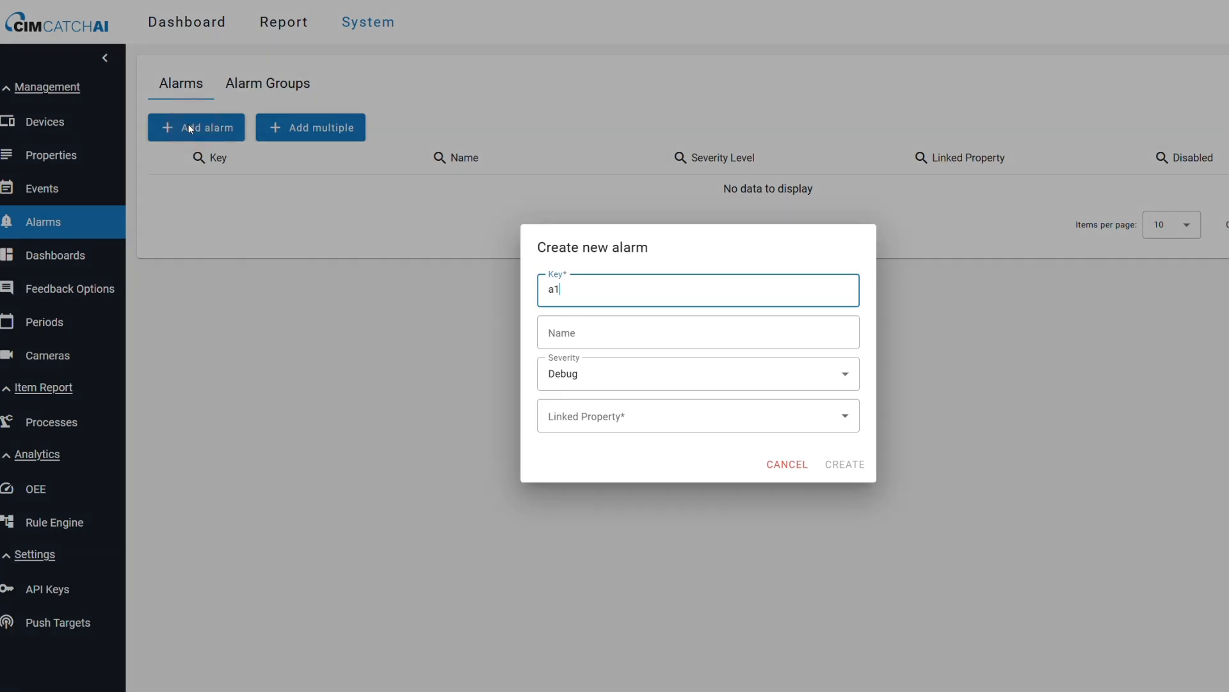
{"action": "left_click", "coordinate": [614, 428]}
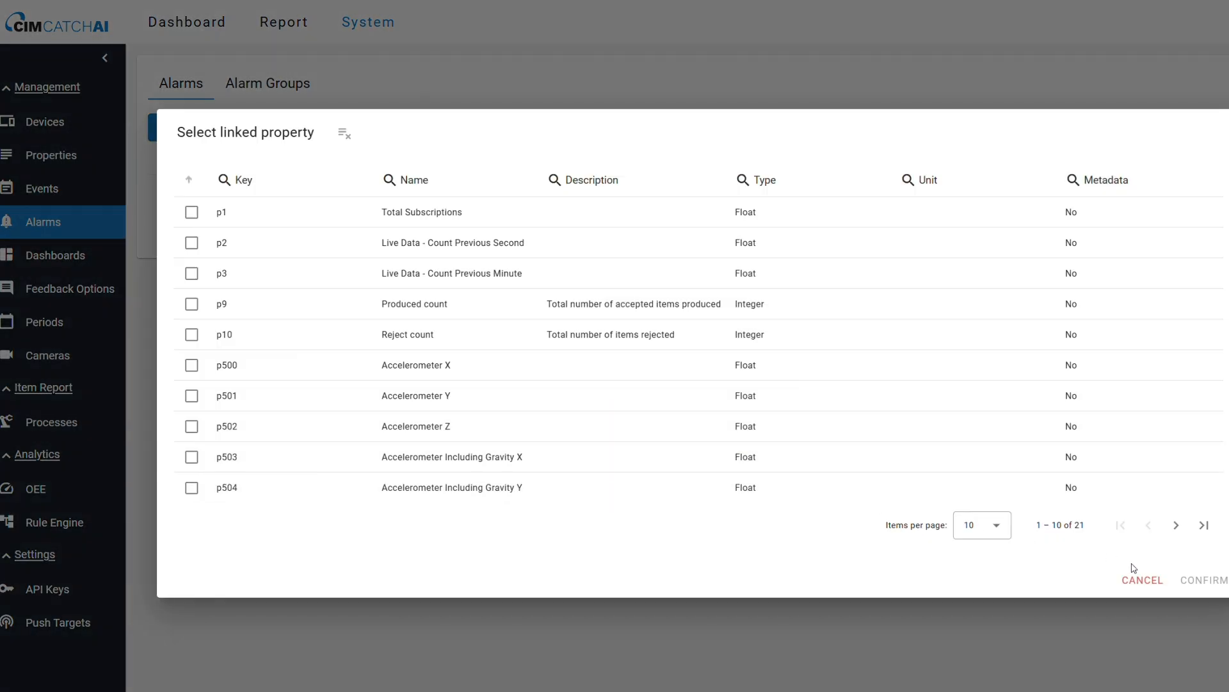
{"action": "left_click", "coordinate": [1177, 525]}
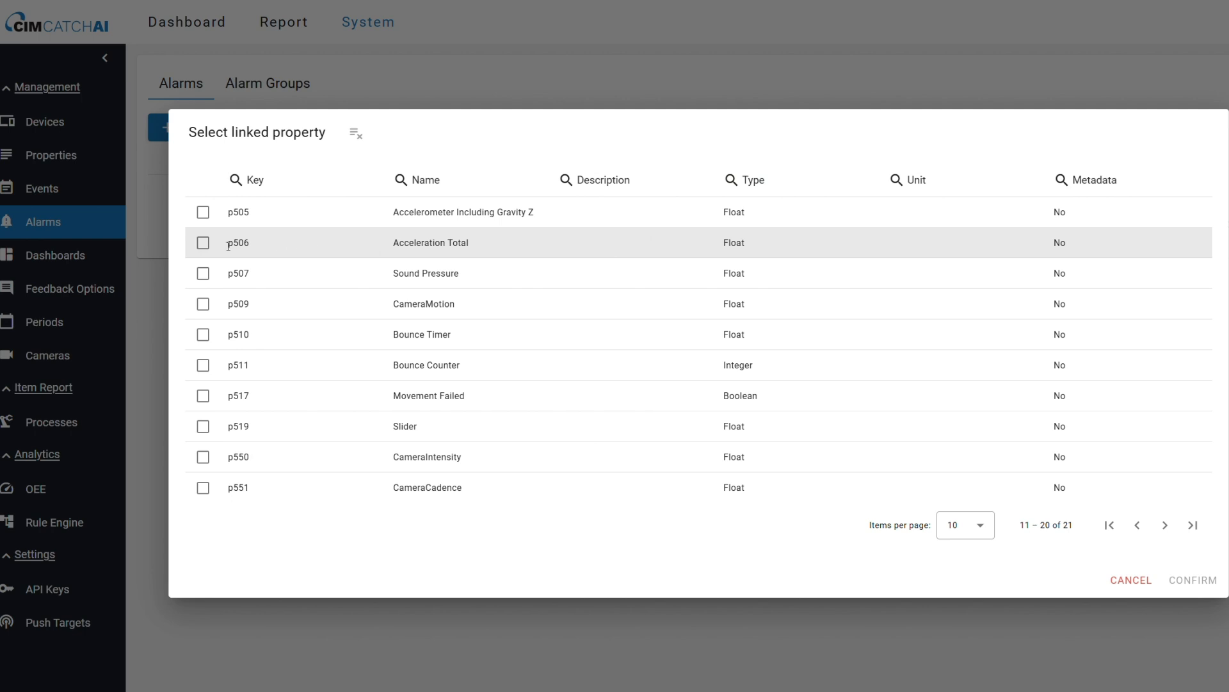
{"action": "left_click", "coordinate": [204, 242]}
{"action": "left_click", "coordinate": [1192, 580]}
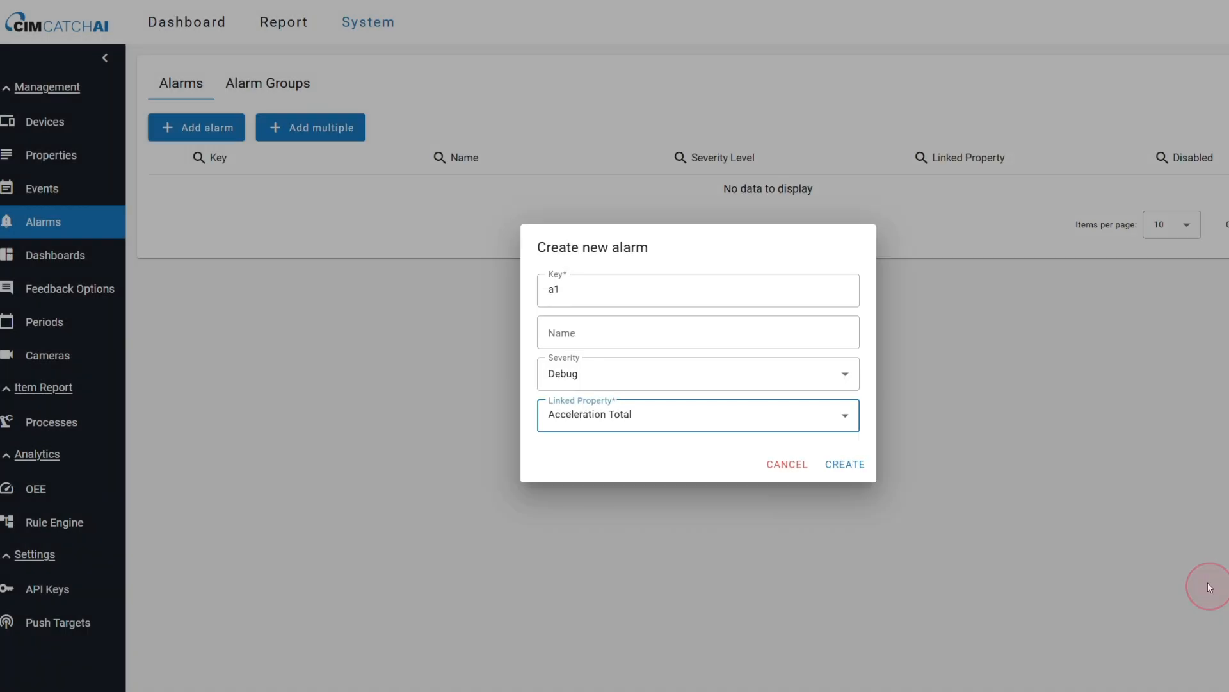
Name alarm a1 "Acceleration warning!", set its severity to Info and create it.
{"action": "left_click", "coordinate": [586, 333]}
{"action": "type", "text": "Acceleration warning!"}
{"action": "left_click", "coordinate": [843, 379]}
{"action": "left_click", "coordinate": [637, 454]}
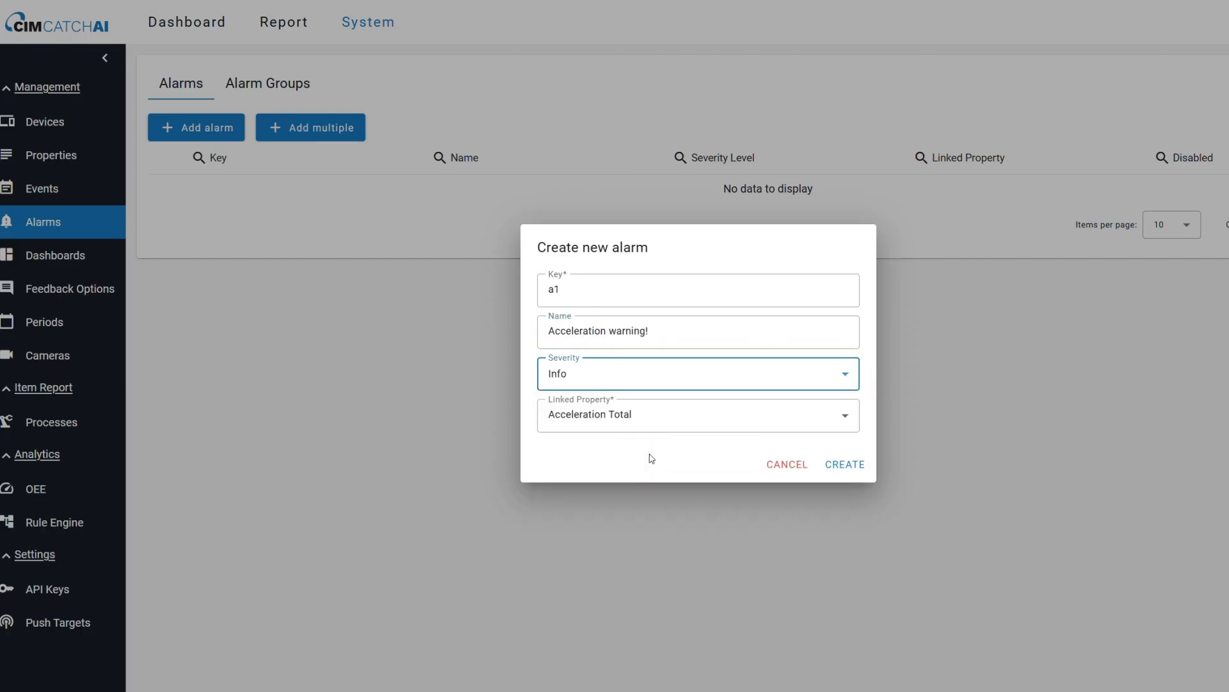
{"action": "left_click", "coordinate": [845, 464]}
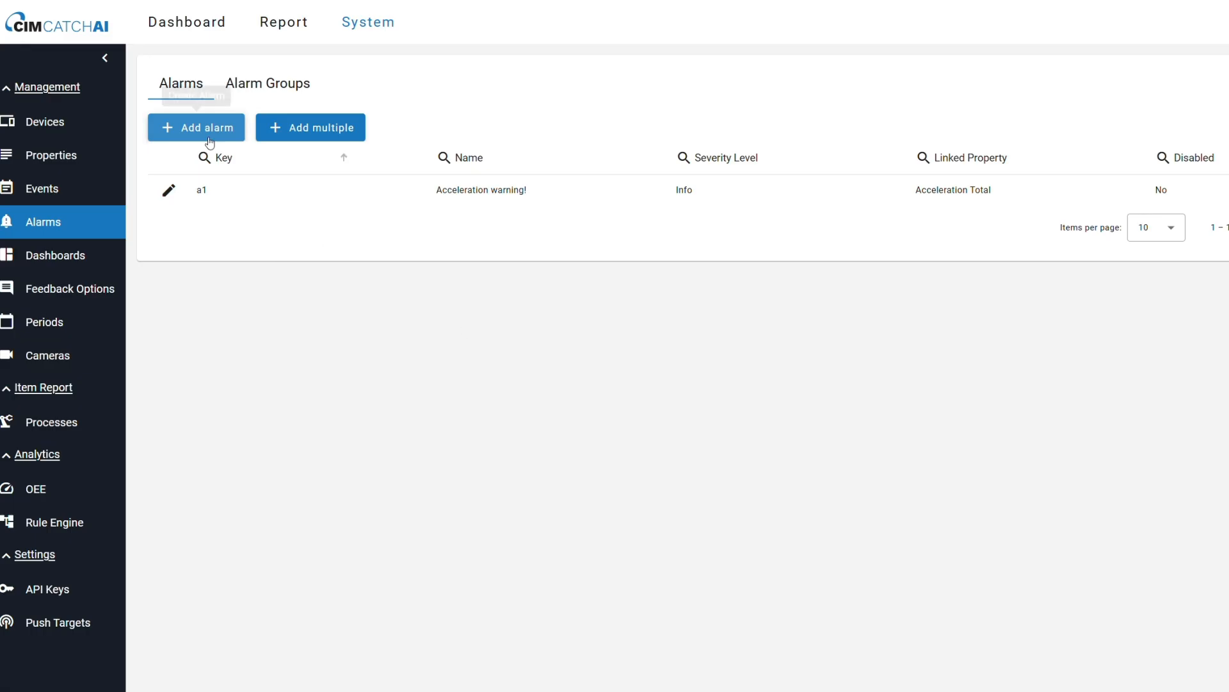
Start another alarm with key a2 and link it to the Sound Pressure property (p507).
{"action": "left_click", "coordinate": [208, 139]}
{"action": "left_click", "coordinate": [634, 427]}
{"action": "left_click", "coordinate": [1176, 525]}
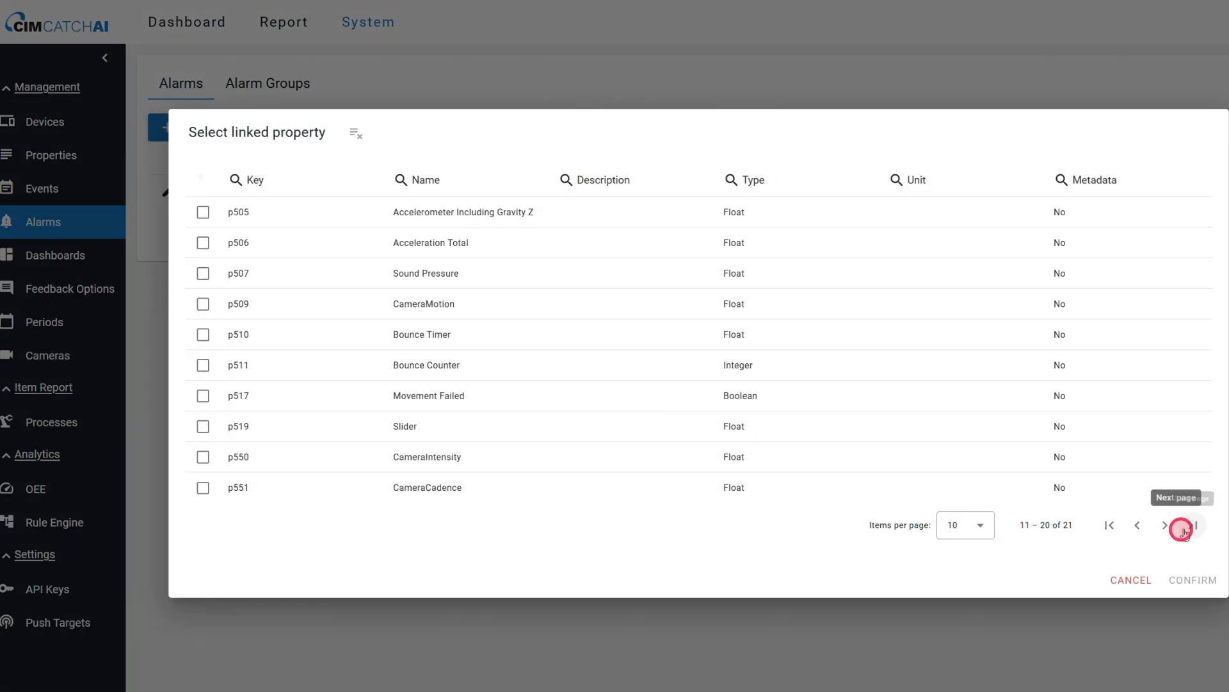
{"action": "left_click", "coordinate": [203, 273]}
{"action": "left_click", "coordinate": [1193, 579]}
Name alarm a2 "Component Error!", set its severity to Error and create it.
{"action": "left_click", "coordinate": [585, 370]}
{"action": "left_click", "coordinate": [587, 480]}
{"action": "left_click", "coordinate": [595, 333]}
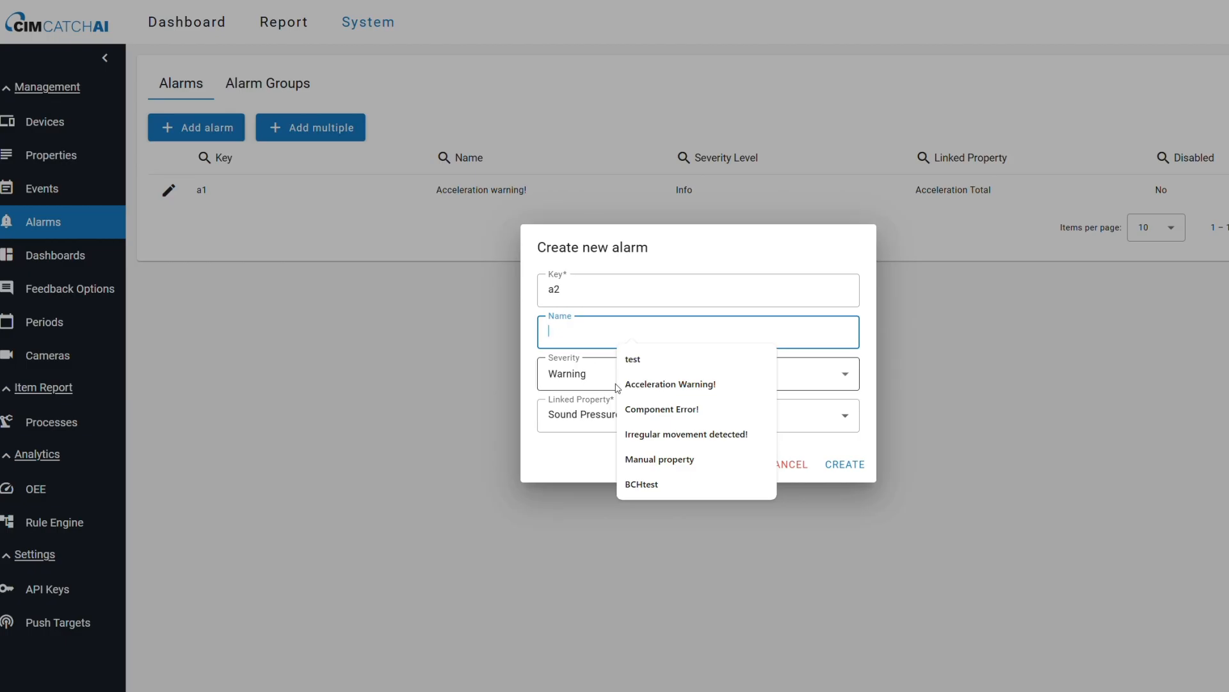
{"action": "left_click", "coordinate": [659, 409]}
{"action": "left_click", "coordinate": [602, 378]}
{"action": "left_click", "coordinate": [596, 519]}
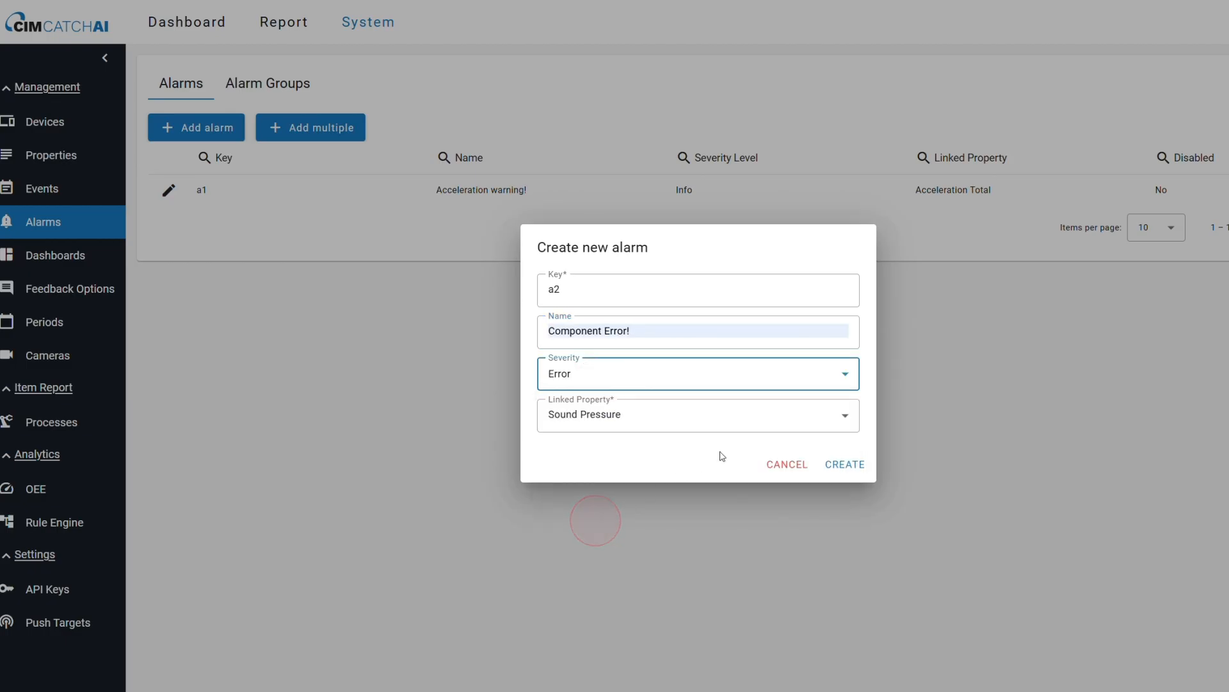
{"action": "left_click", "coordinate": [855, 468]}
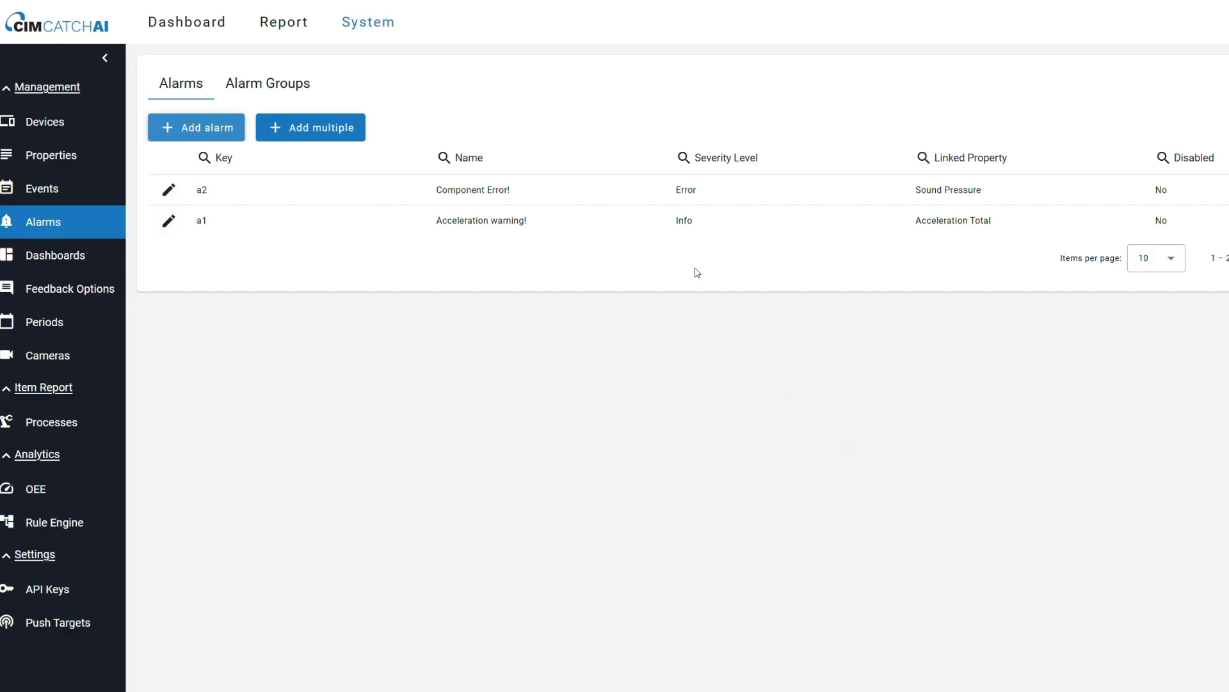
Edit the "Acceleration warning!" alarm (a1) to set its severity to Warning, and save the update.
{"action": "left_click", "coordinate": [168, 189]}
{"action": "left_click", "coordinate": [786, 455]}
{"action": "left_click", "coordinate": [169, 220]}
{"action": "left_click", "coordinate": [595, 371]}
{"action": "left_click", "coordinate": [611, 473]}
{"action": "left_click", "coordinate": [834, 455]}
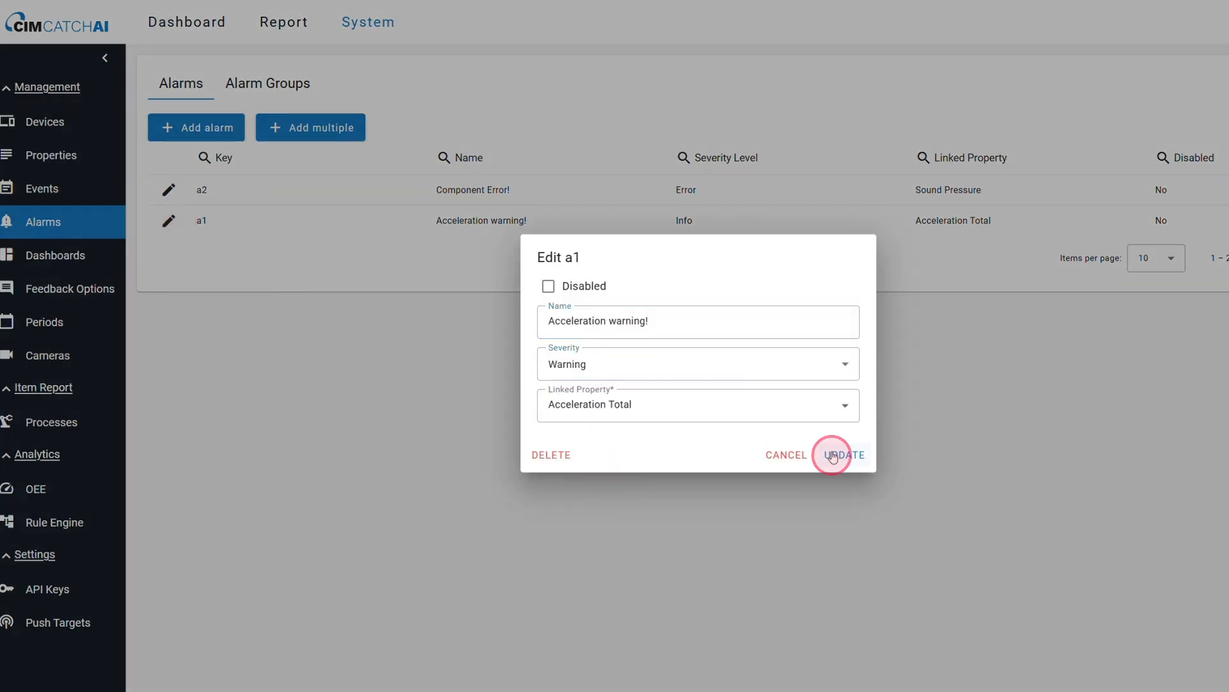
Start a third alarm with key a3 and link it to the CameraMotion property (p509).
{"action": "left_click", "coordinate": [220, 134]}
{"action": "left_click", "coordinate": [653, 416]}
{"action": "left_click", "coordinate": [1176, 525]}
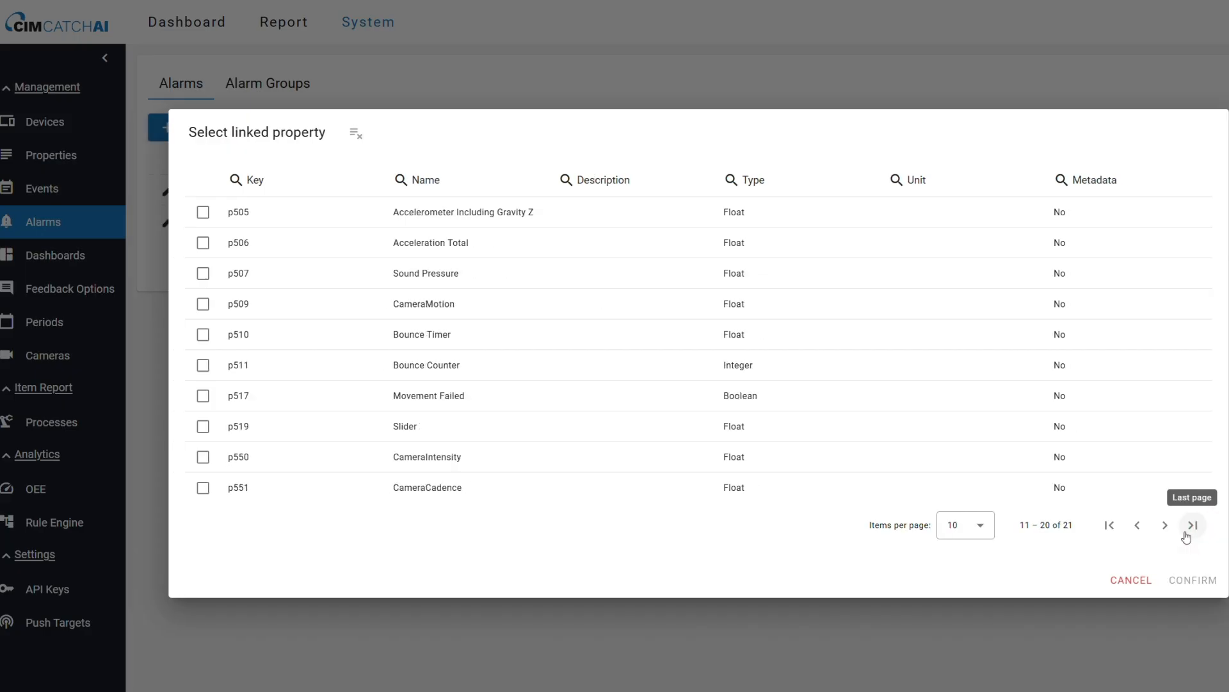
{"action": "left_click", "coordinate": [474, 307]}
{"action": "left_click", "coordinate": [1191, 580]}
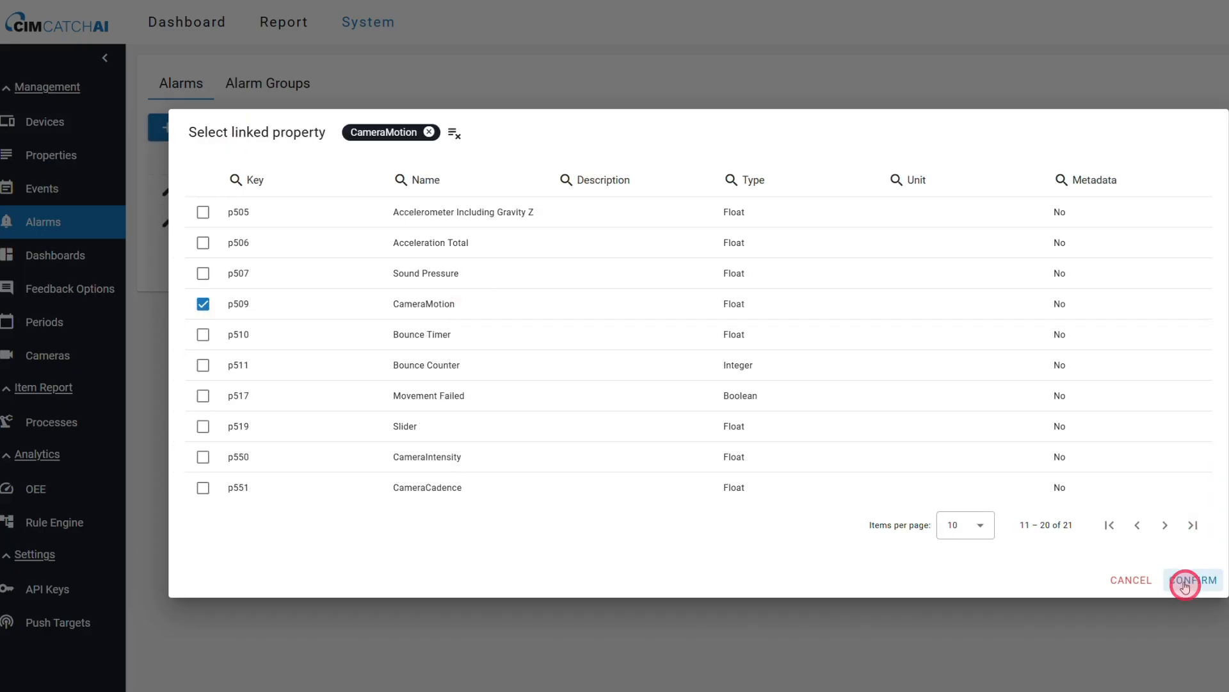
Name alarm a3 "Irregular movement detected!", set its severity to Info and create it.
{"action": "left_click", "coordinate": [605, 331]}
{"action": "type", "text": "Irre"}
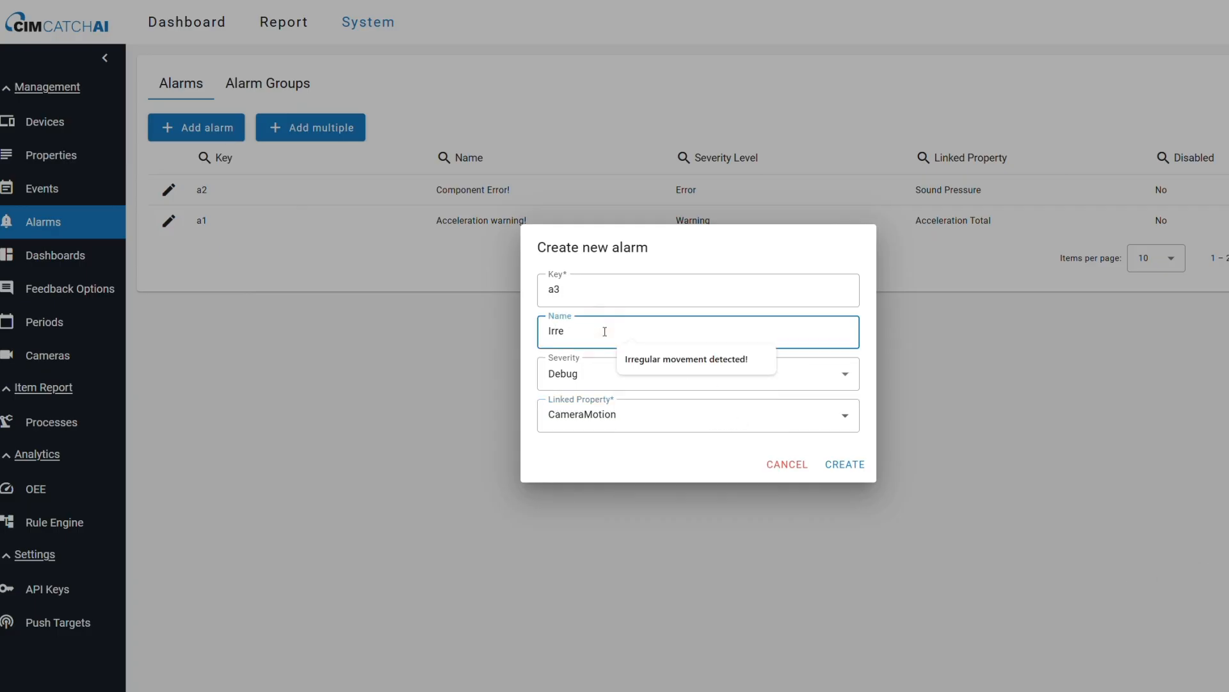
{"action": "left_click", "coordinate": [716, 363]}
{"action": "left_click", "coordinate": [695, 382]}
{"action": "left_click", "coordinate": [653, 459]}
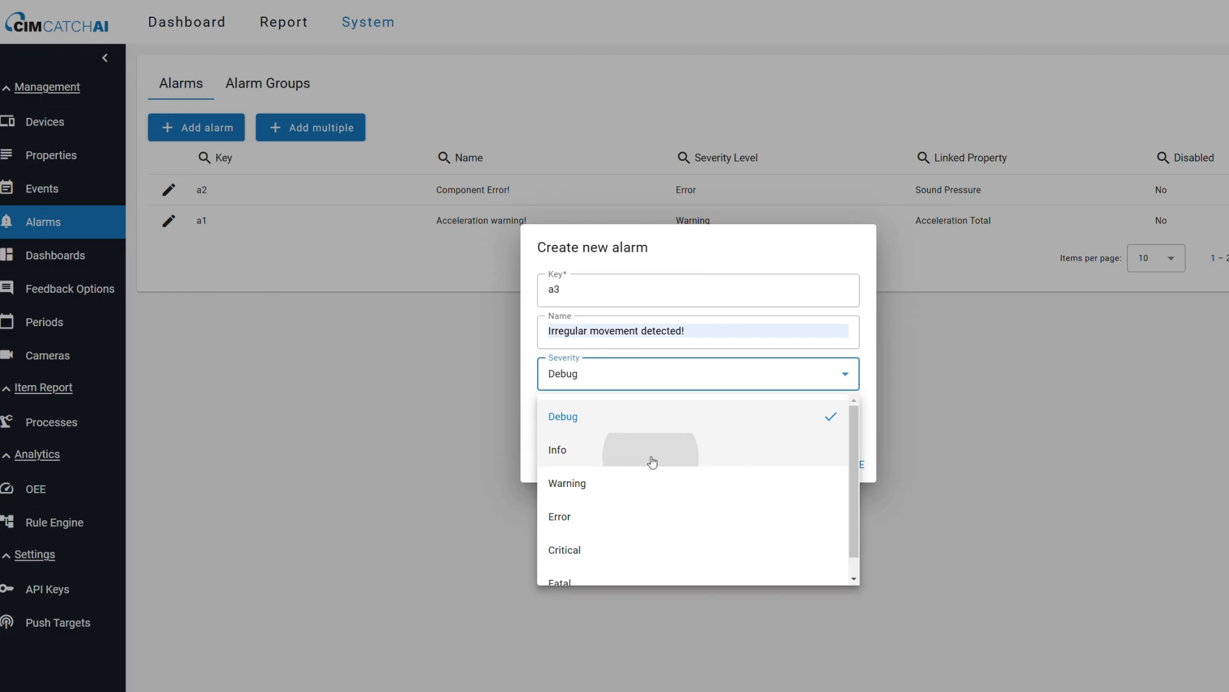
{"action": "left_click", "coordinate": [844, 466]}
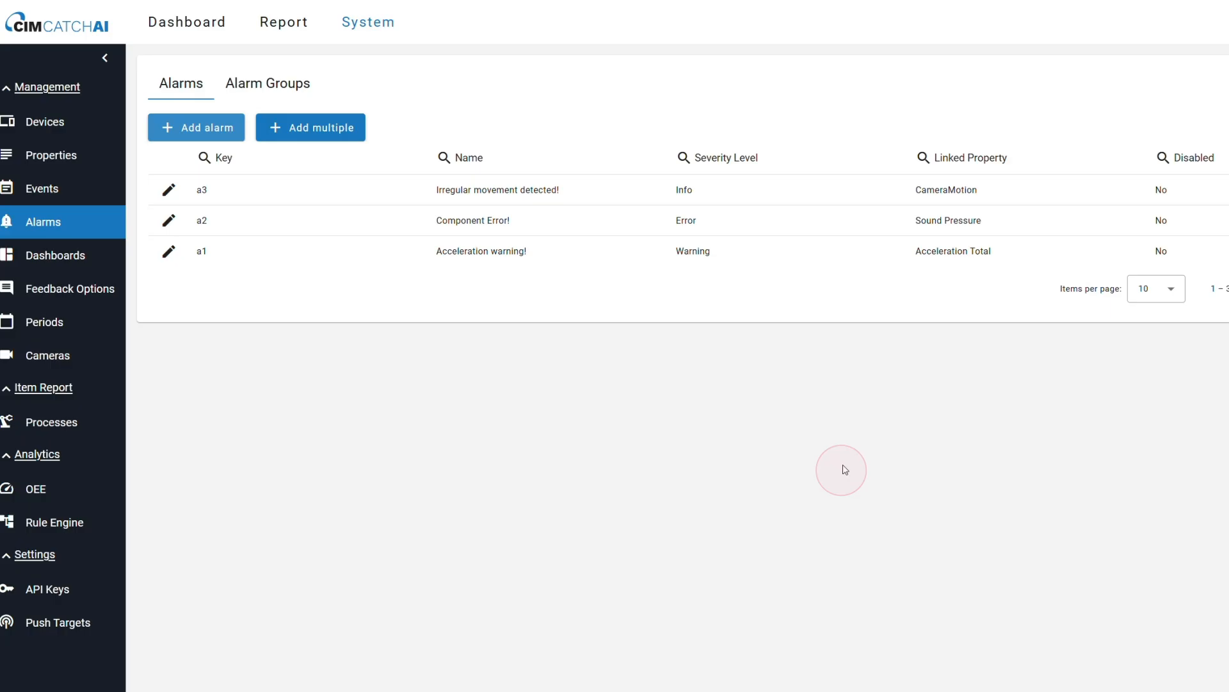
Open the alarms report and select Phone 1 as its device.
{"action": "left_click", "coordinate": [285, 24]}
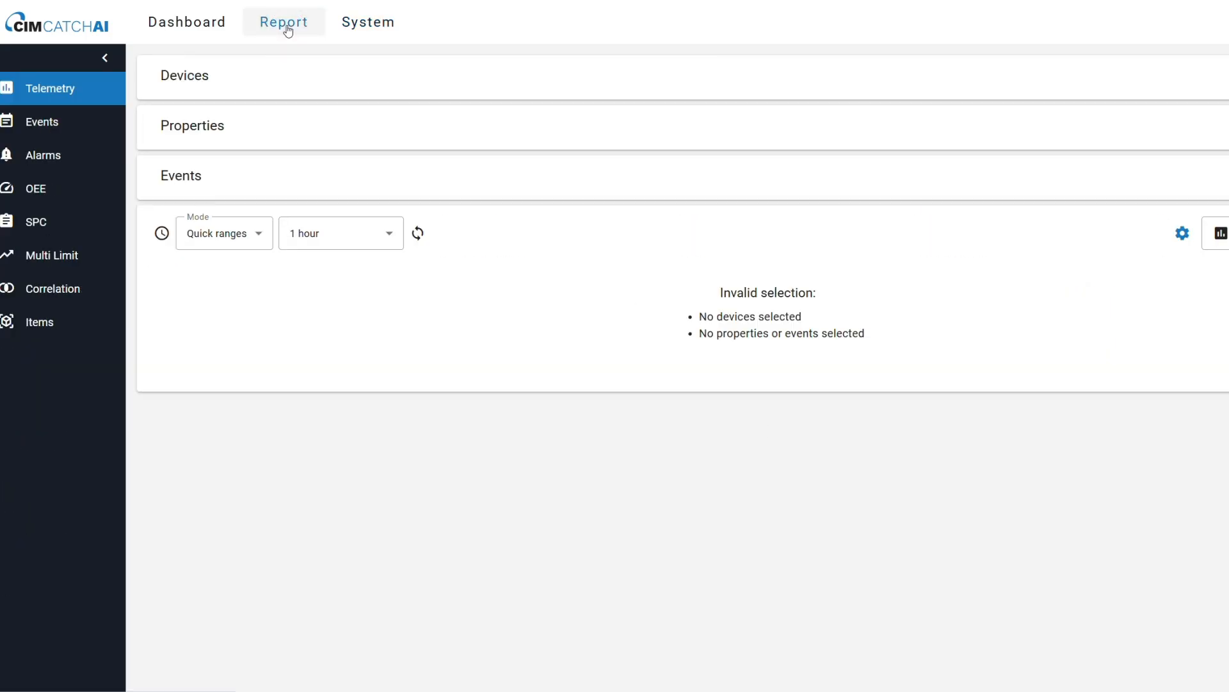
{"action": "left_click", "coordinate": [83, 158]}
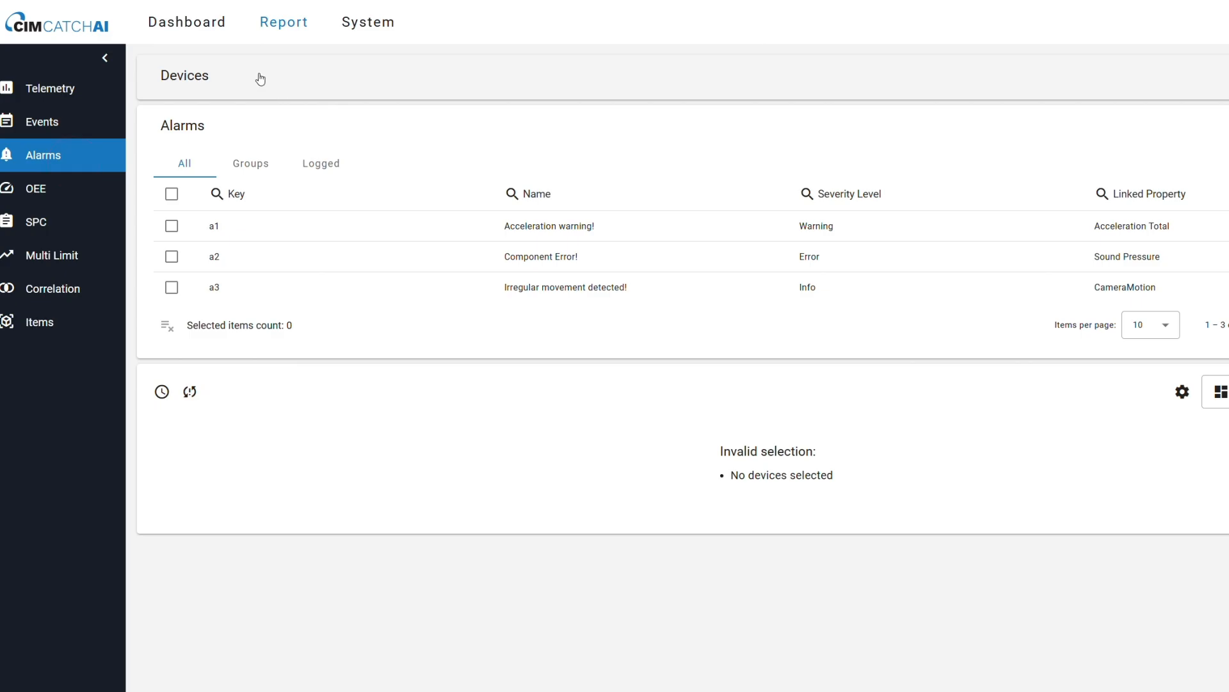
{"action": "left_click", "coordinate": [261, 79]}
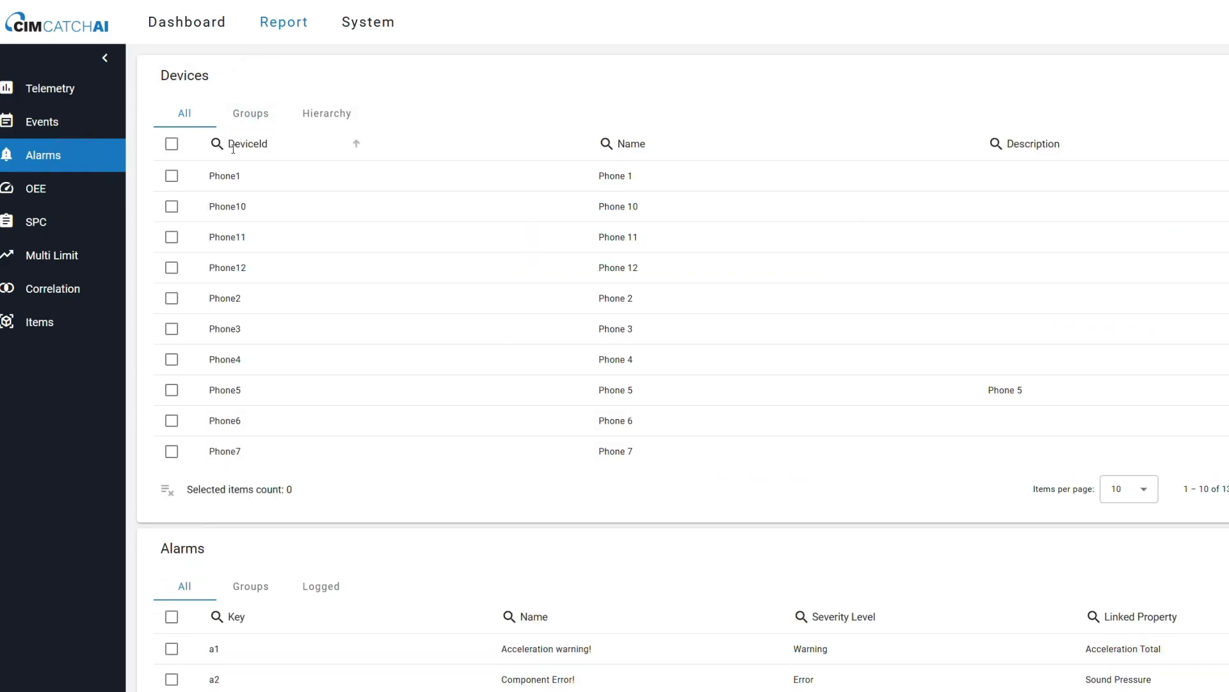
{"action": "left_click", "coordinate": [194, 181]}
{"action": "left_click", "coordinate": [370, 77]}
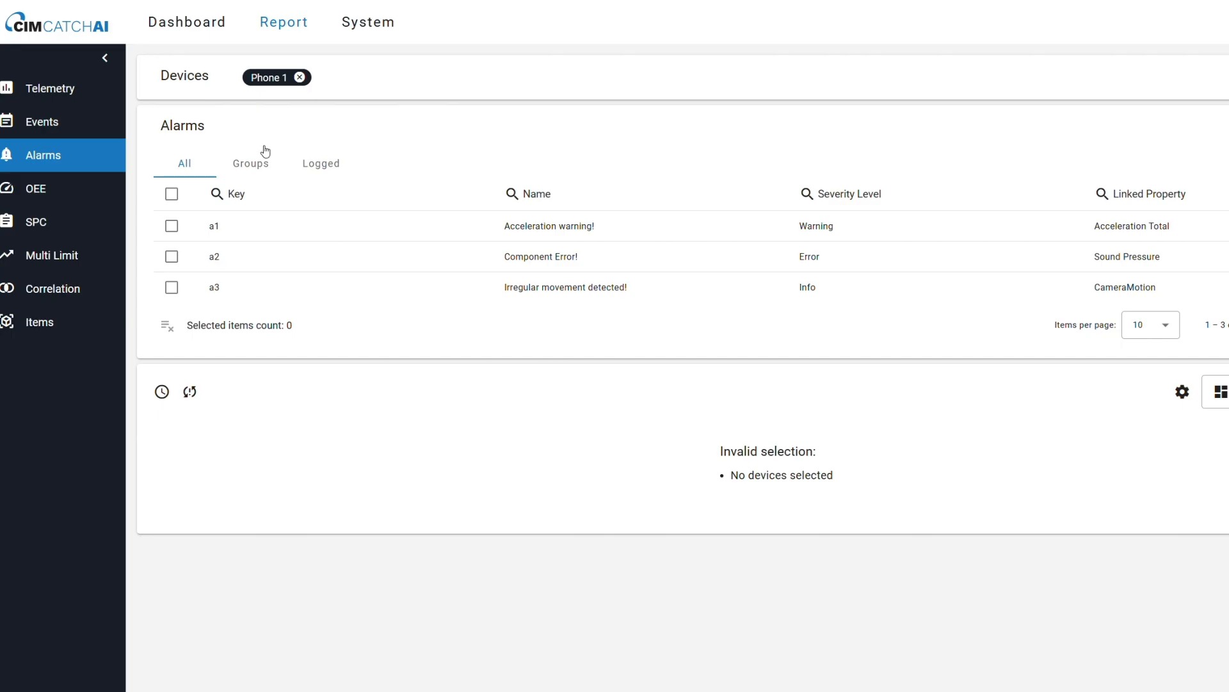
Show the "Acceleration warning!" alarm for Phone 1 and add its alarm card to the Case 3# - Alarms dashboard as widget "Acceleration".
{"action": "left_click", "coordinate": [172, 226]}
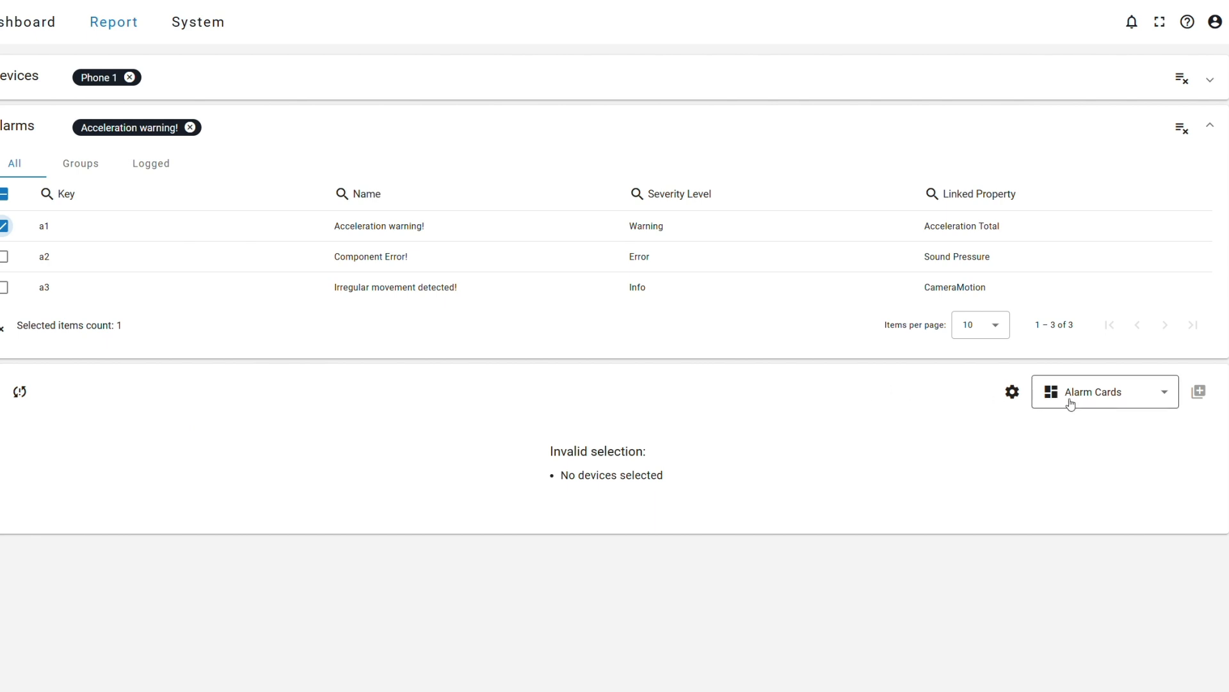
{"action": "left_click", "coordinate": [20, 392]}
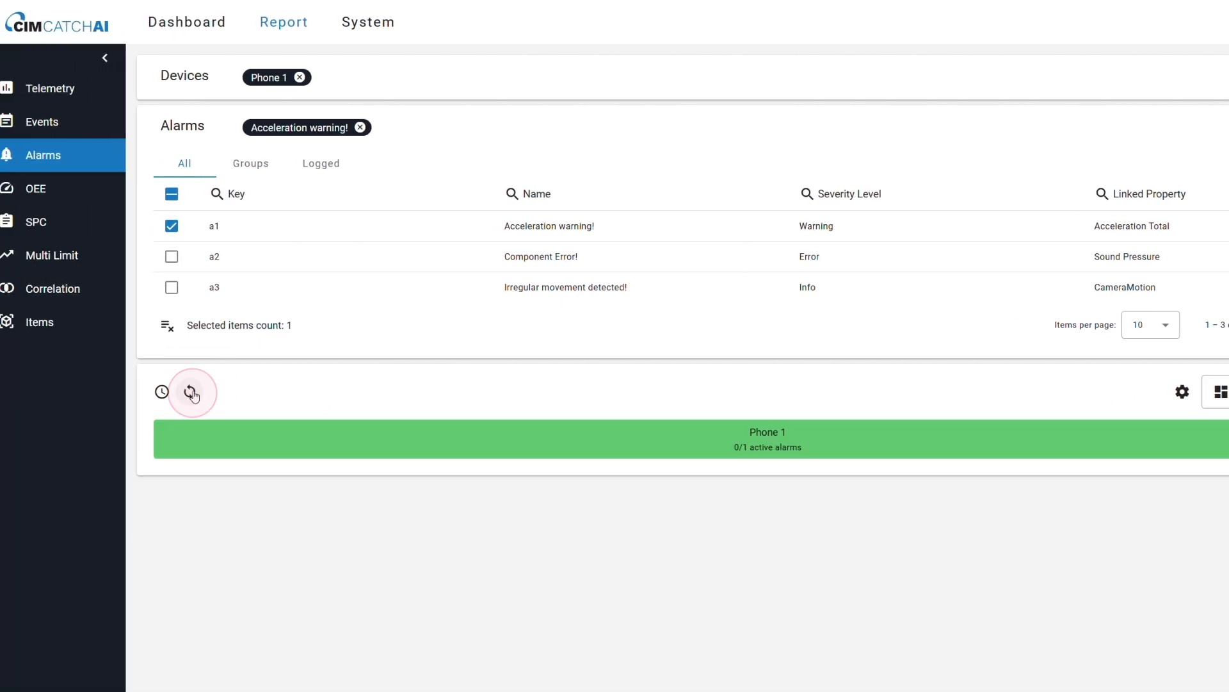
{"action": "left_click", "coordinate": [1221, 392]}
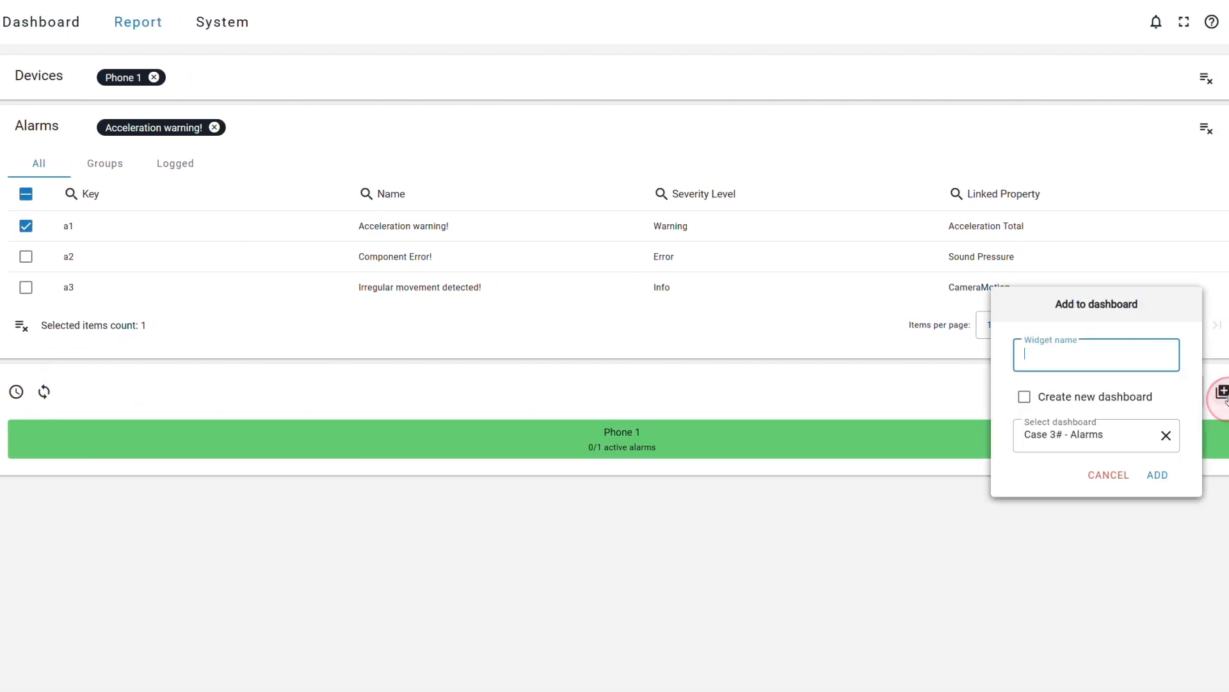
{"action": "left_click", "coordinate": [1049, 355]}
{"action": "type", "text": "Acceleration"}
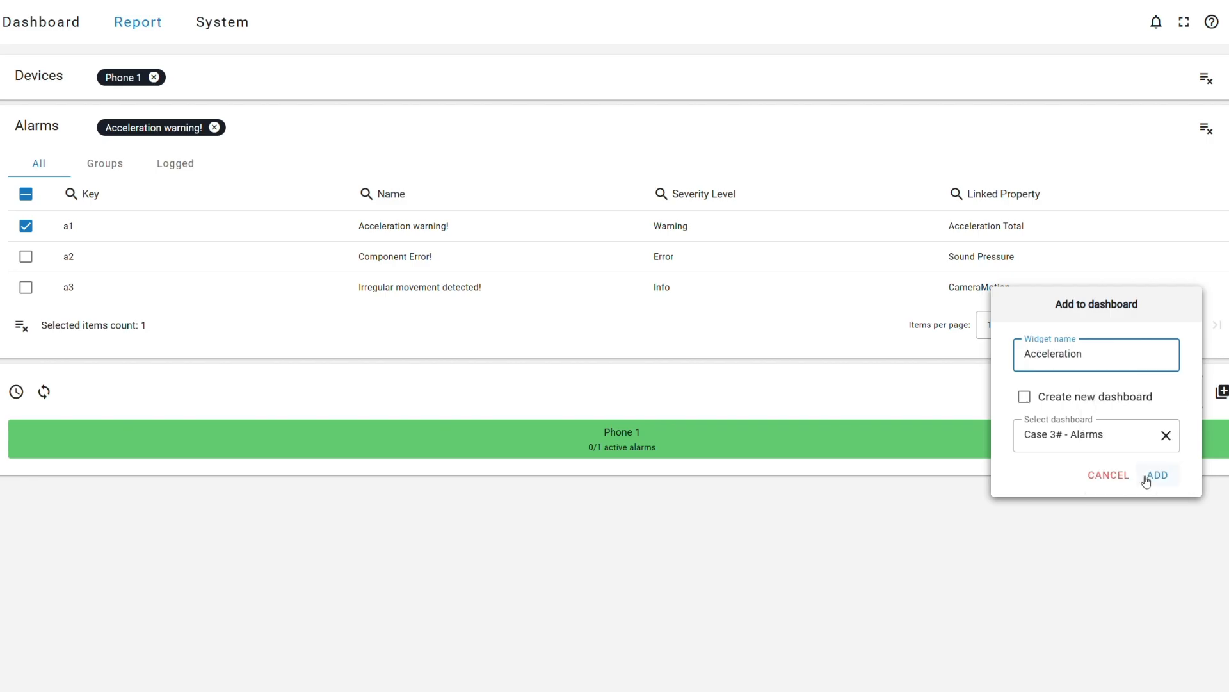
{"action": "left_click", "coordinate": [1157, 475]}
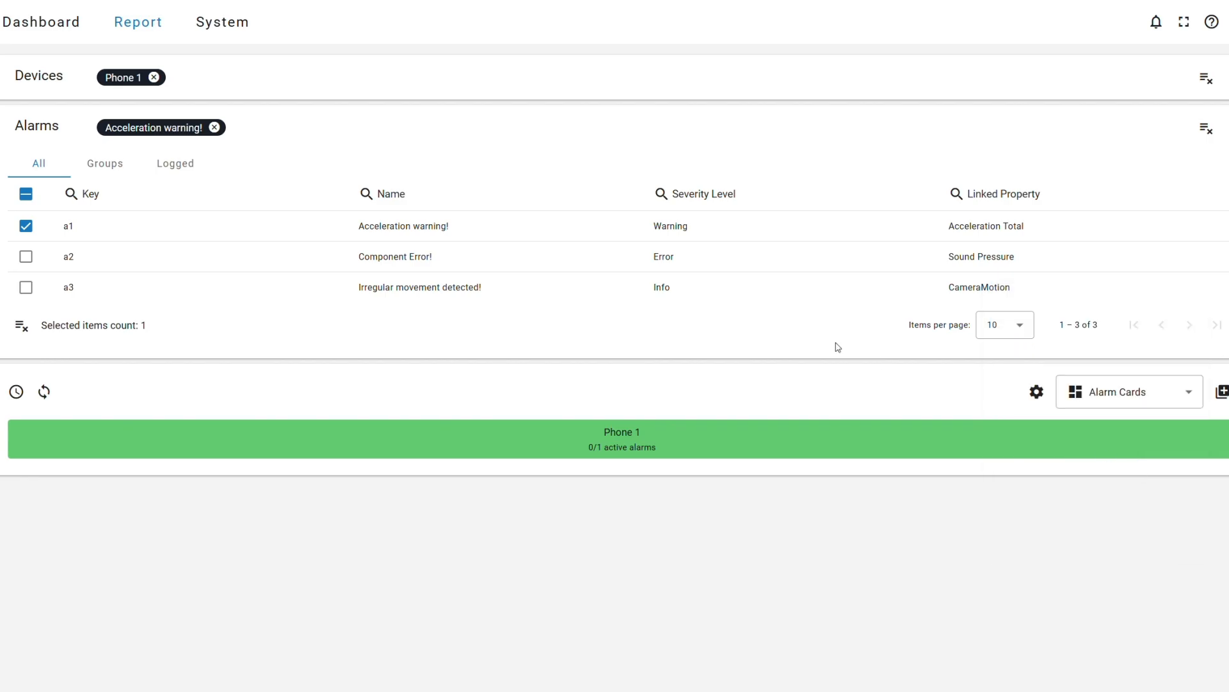
Replace the report's alarm selection with "Component Error!" and add its card to the Case 3# - Alarms dashboard as widget "Component".
{"action": "left_click", "coordinate": [29, 231]}
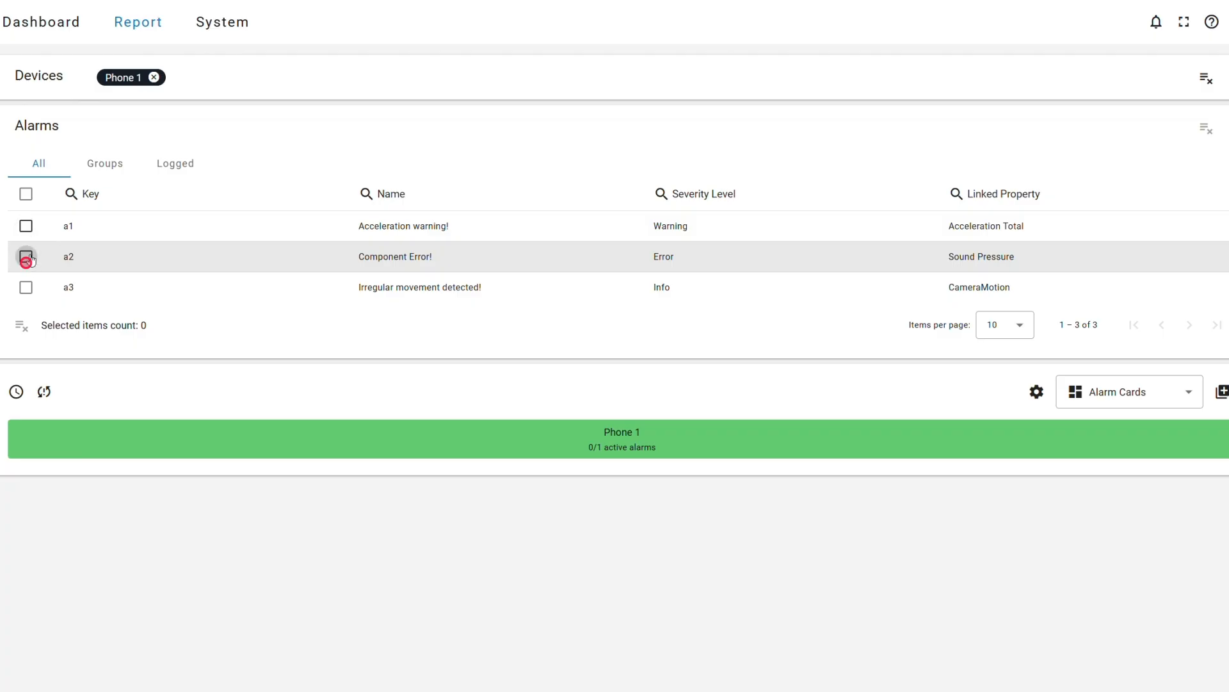
{"action": "left_click", "coordinate": [26, 258]}
{"action": "left_click", "coordinate": [44, 393]}
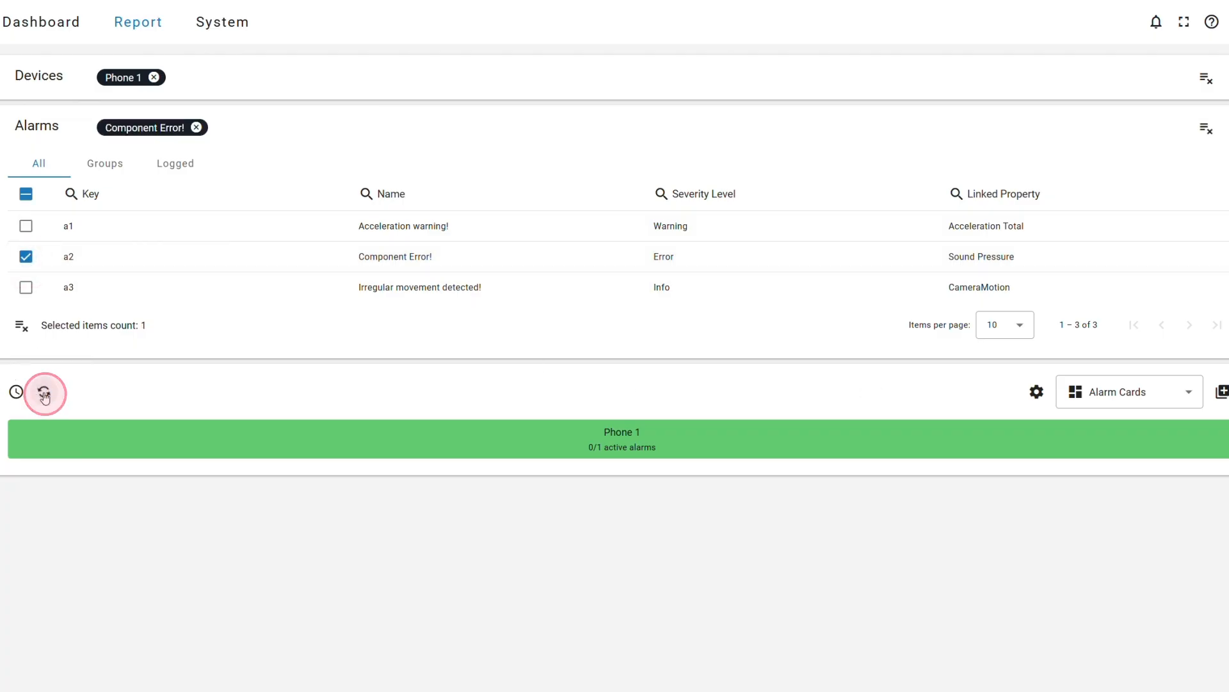
{"action": "left_click", "coordinate": [1222, 392]}
{"action": "left_click", "coordinate": [1030, 367]}
{"action": "type", "text": "C"}
{"action": "left_click", "coordinate": [1029, 367]}
{"action": "type", "text": "omponent"}
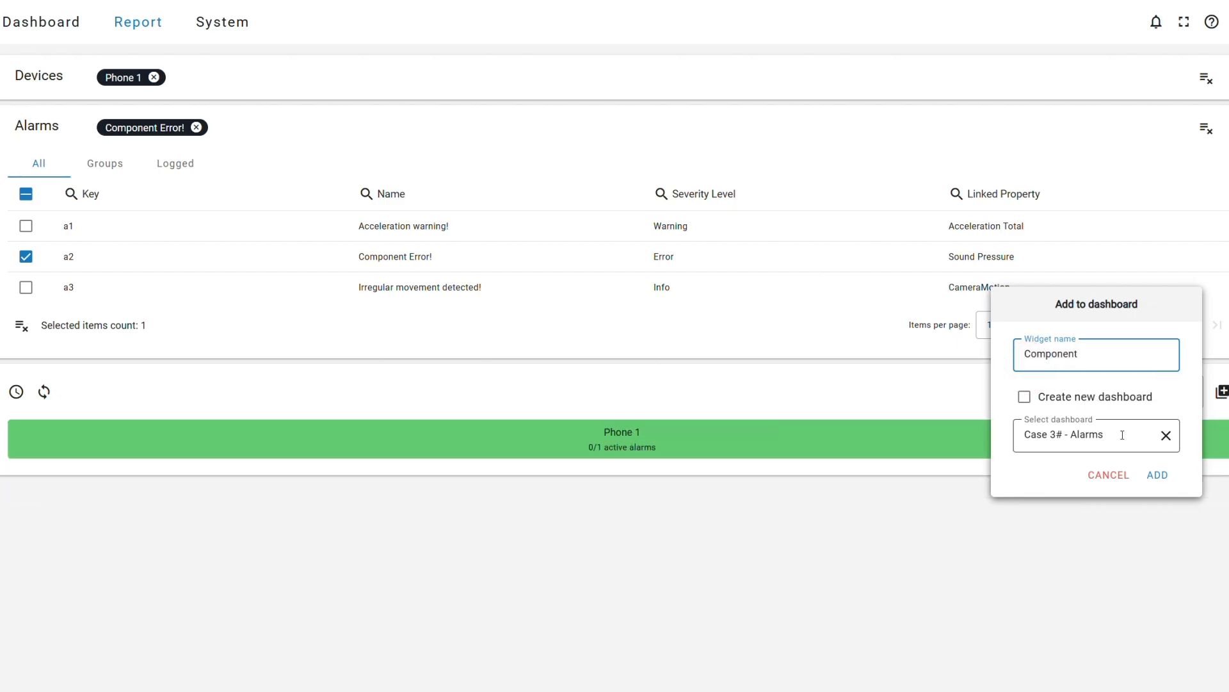
{"action": "left_click", "coordinate": [1156, 474]}
Switch the report's alarm selection to "Irregular movement detected!" and add its card to the Case 3# - Alarms dashboard as widget "Movement".
{"action": "left_click", "coordinate": [26, 256]}
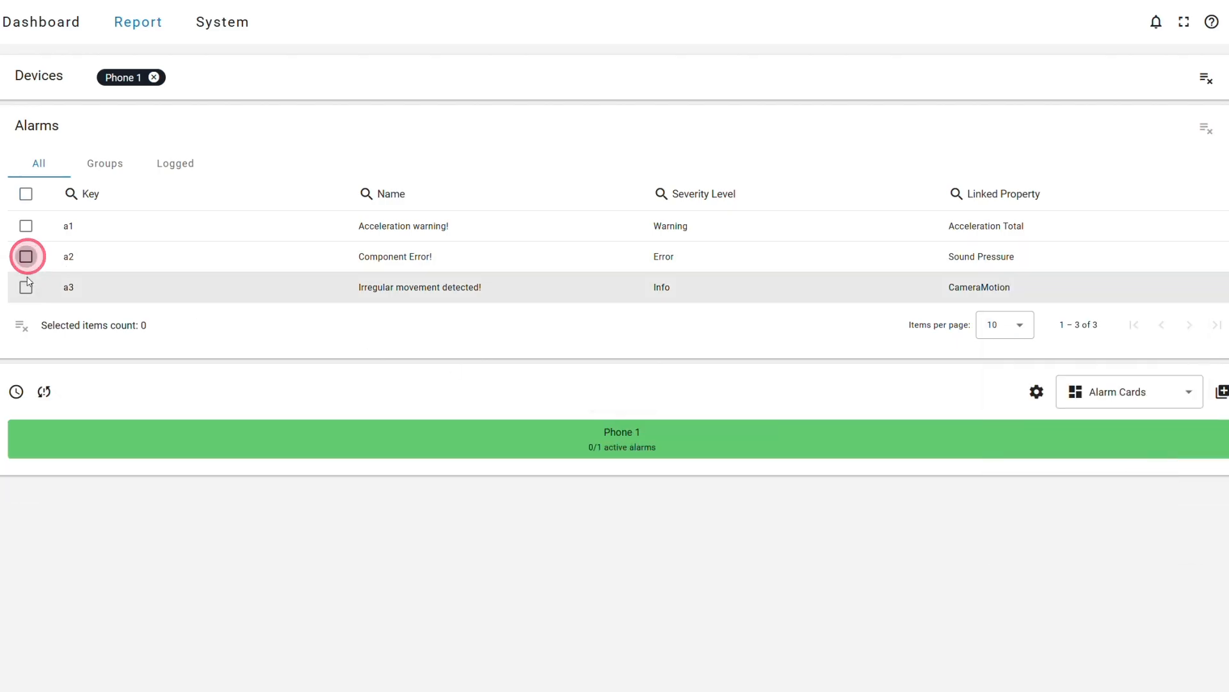
{"action": "left_click", "coordinate": [26, 287]}
{"action": "left_click", "coordinate": [44, 391]}
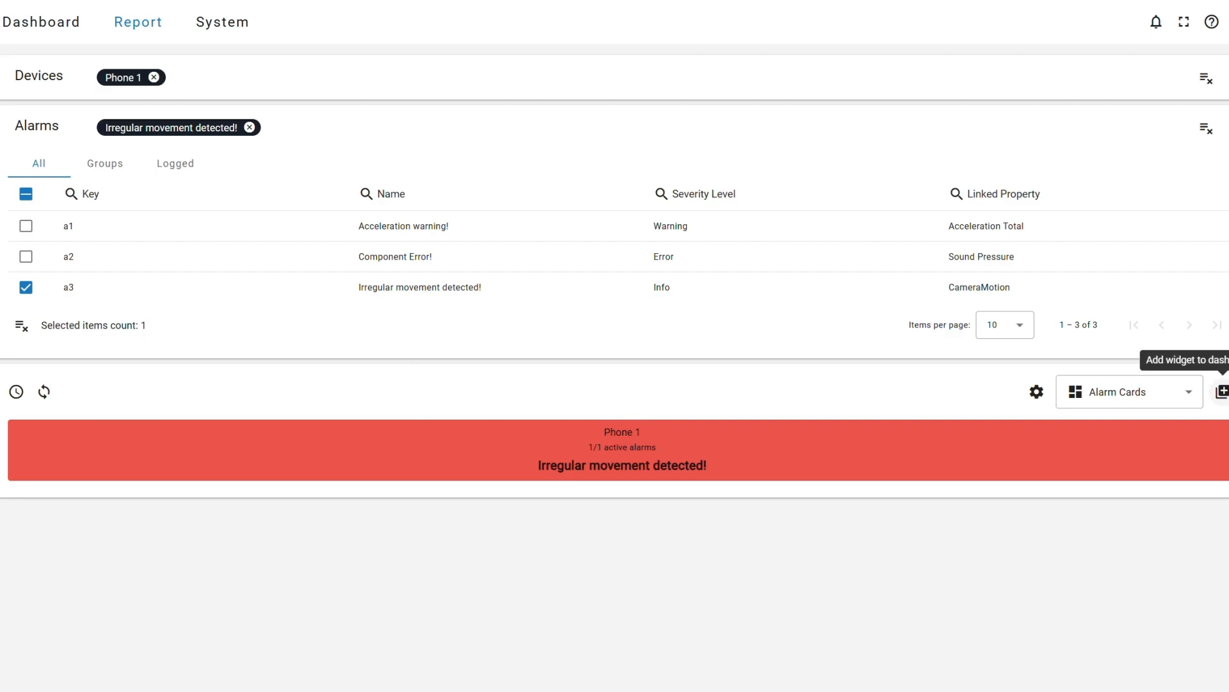
{"action": "left_click", "coordinate": [1221, 392]}
{"action": "left_click", "coordinate": [1033, 356]}
{"action": "type", "text": "Mp"}
{"action": "type", "text": "vement"}
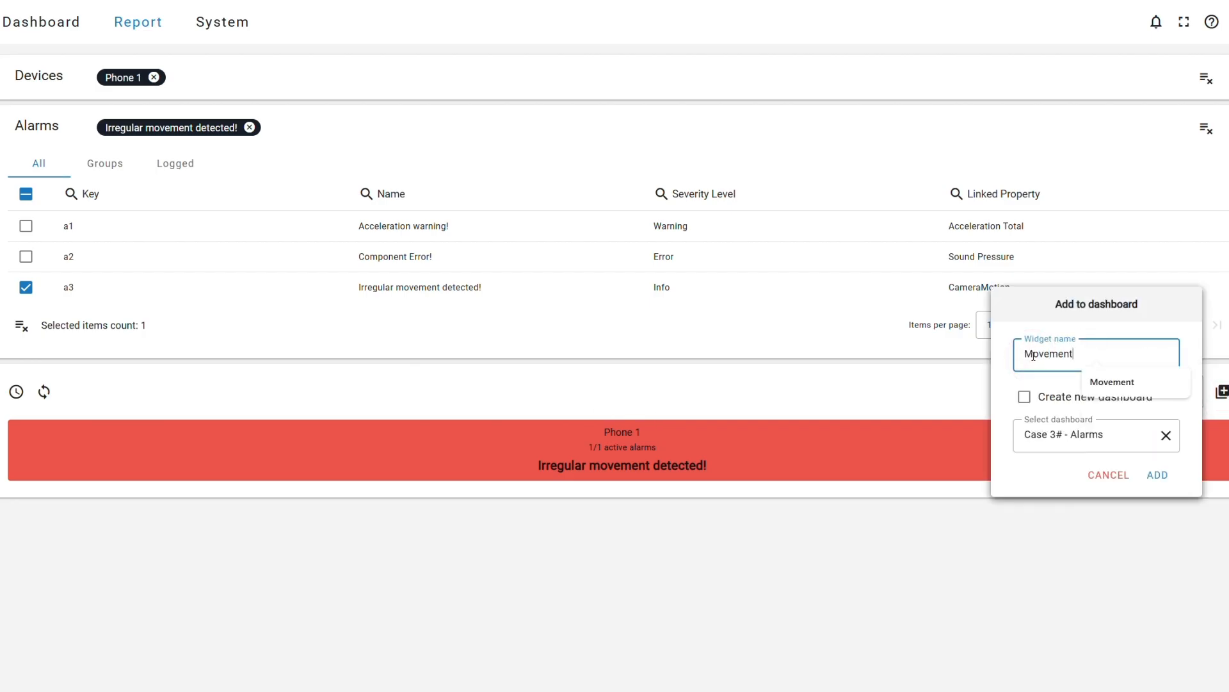
{"action": "left_click", "coordinate": [1156, 476]}
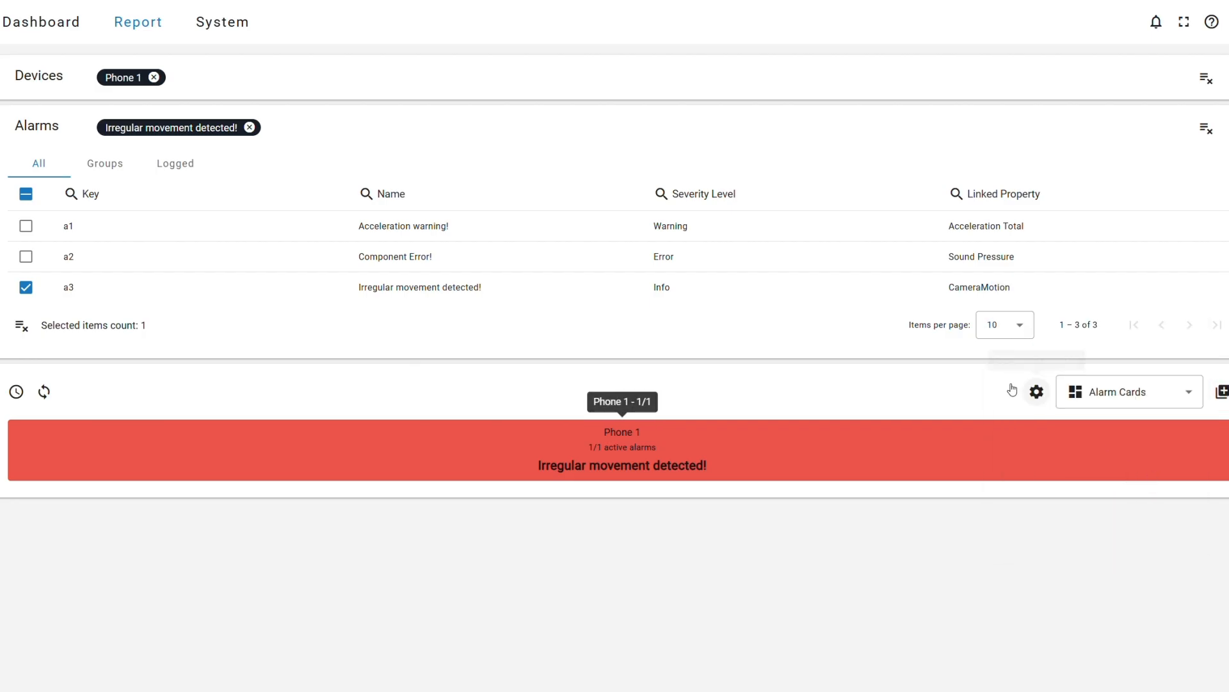
Edit the Case 3# - Alarms dashboard, shrinking the Component widget to 9x8 and moving it down onto the production line.
{"action": "left_click", "coordinate": [40, 25]}
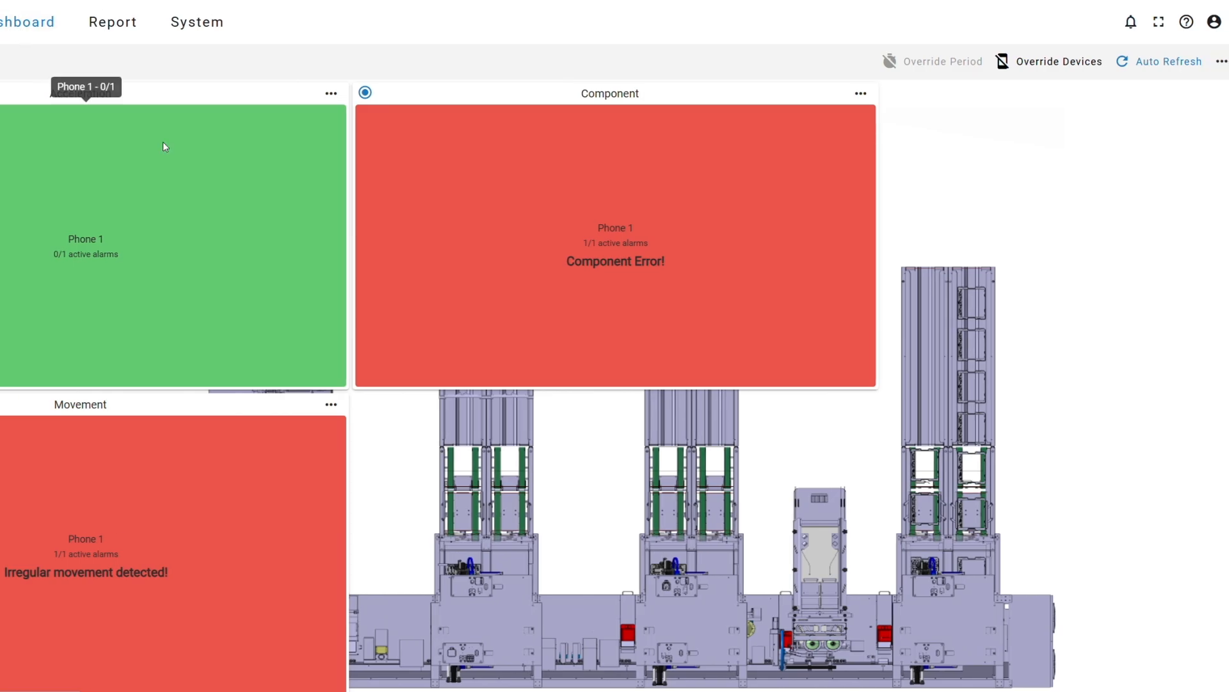
{"action": "left_click", "coordinate": [1221, 62]}
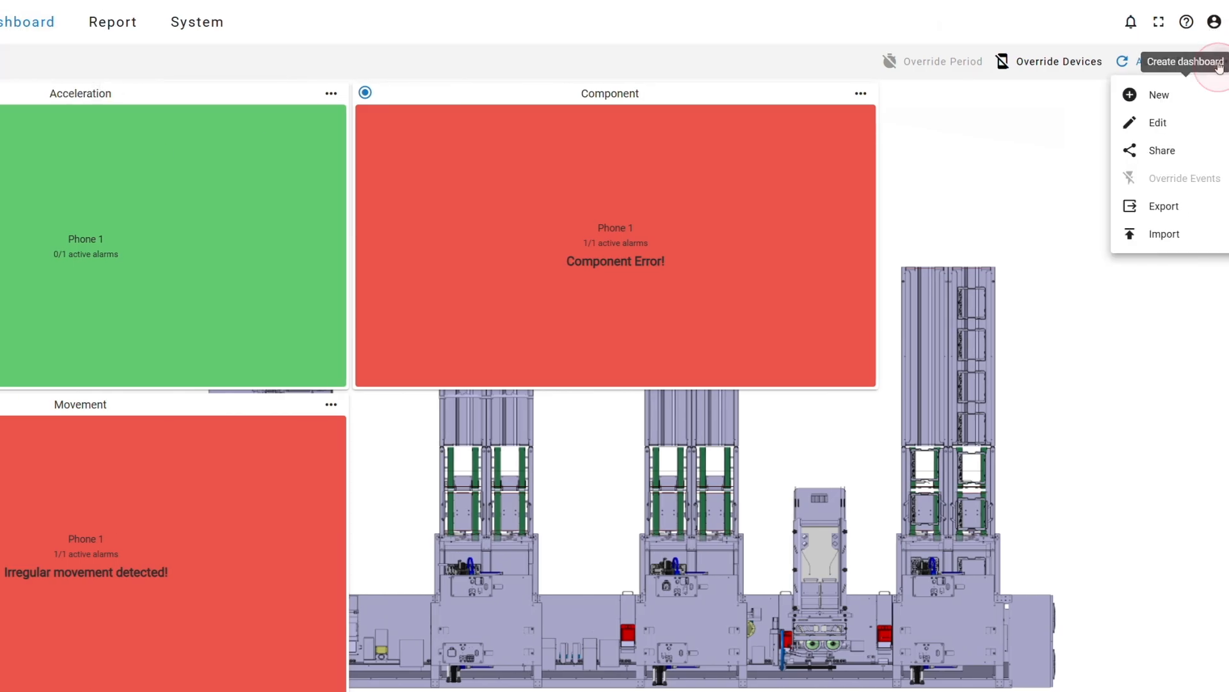
{"action": "left_click", "coordinate": [1171, 126]}
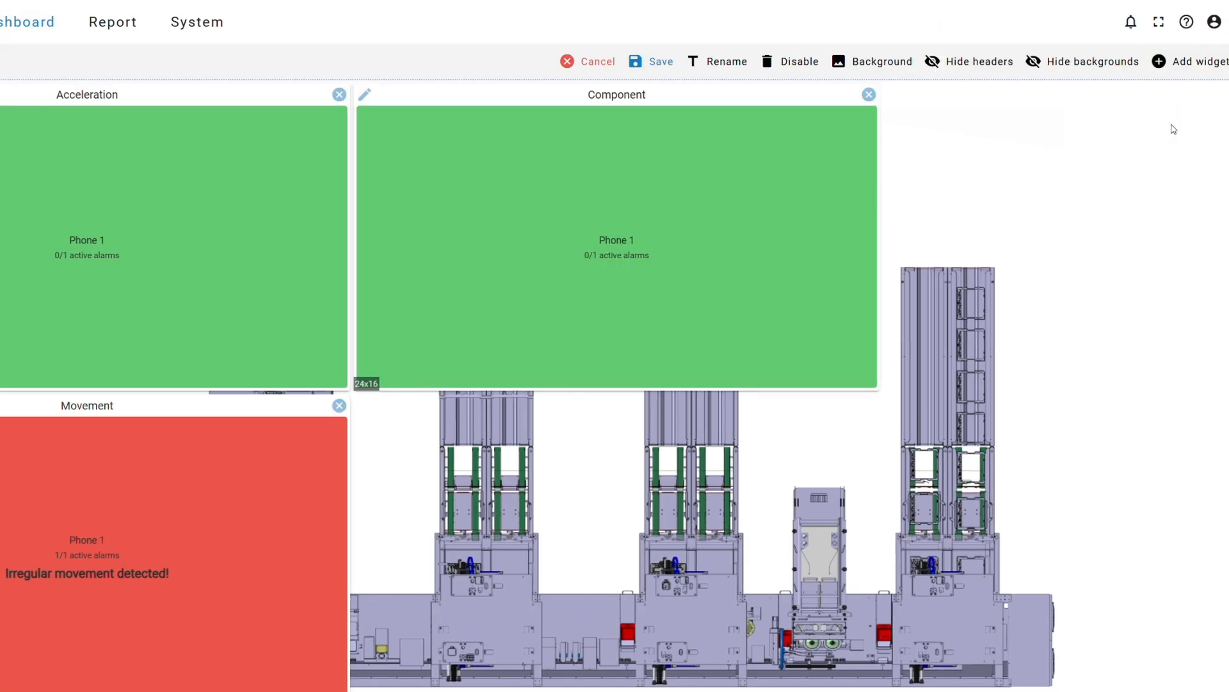
{"action": "mouse_move", "coordinate": [877, 389]}
{"action": "left_mouse_down"}
{"action": "mouse_move", "coordinate": [607, 265]}
{"action": "mouse_move", "coordinate": [560, 202]}
{"action": "left_mouse_up"}
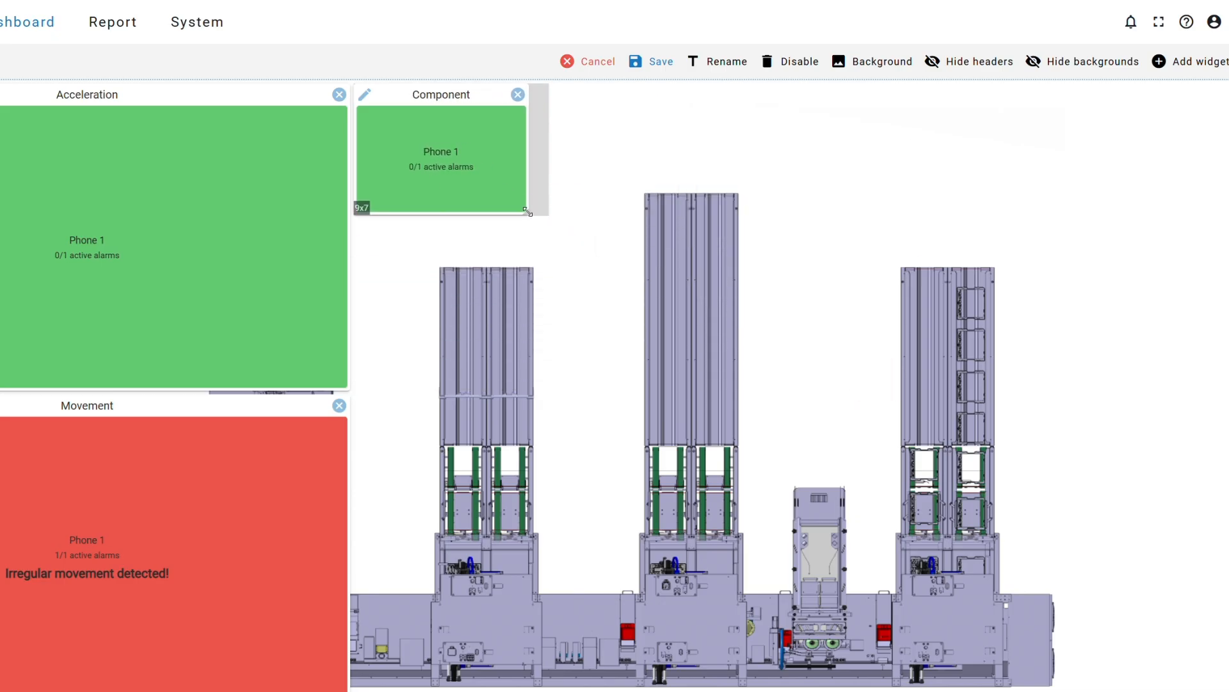
{"action": "mouse_move", "coordinate": [467, 102]}
{"action": "left_mouse_down"}
{"action": "mouse_move", "coordinate": [577, 350]}
{"action": "mouse_move", "coordinate": [513, 528]}
{"action": "left_mouse_up"}
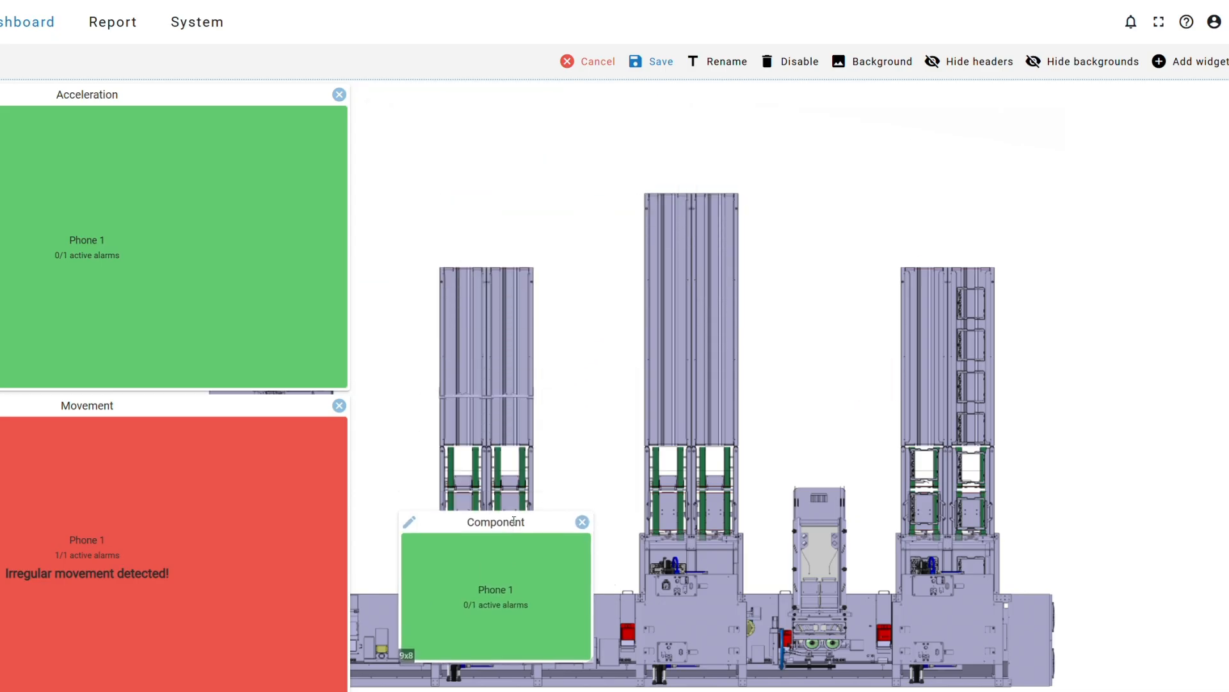
Shrink the Movement widget and place it over the base of the tower nearest the line's corner, moving Component aside onto the corner.
{"action": "left_click_drag", "start_coordinate": [347, 689], "coordinate": [7, 531]}
{"action": "left_click_drag", "start_coordinate": [0, 410], "coordinate": [714, 554]}
{"action": "left_click_drag", "start_coordinate": [536, 520], "coordinate": [315, 558]}
{"action": "left_click_drag", "start_coordinate": [736, 545], "coordinate": [538, 564]}
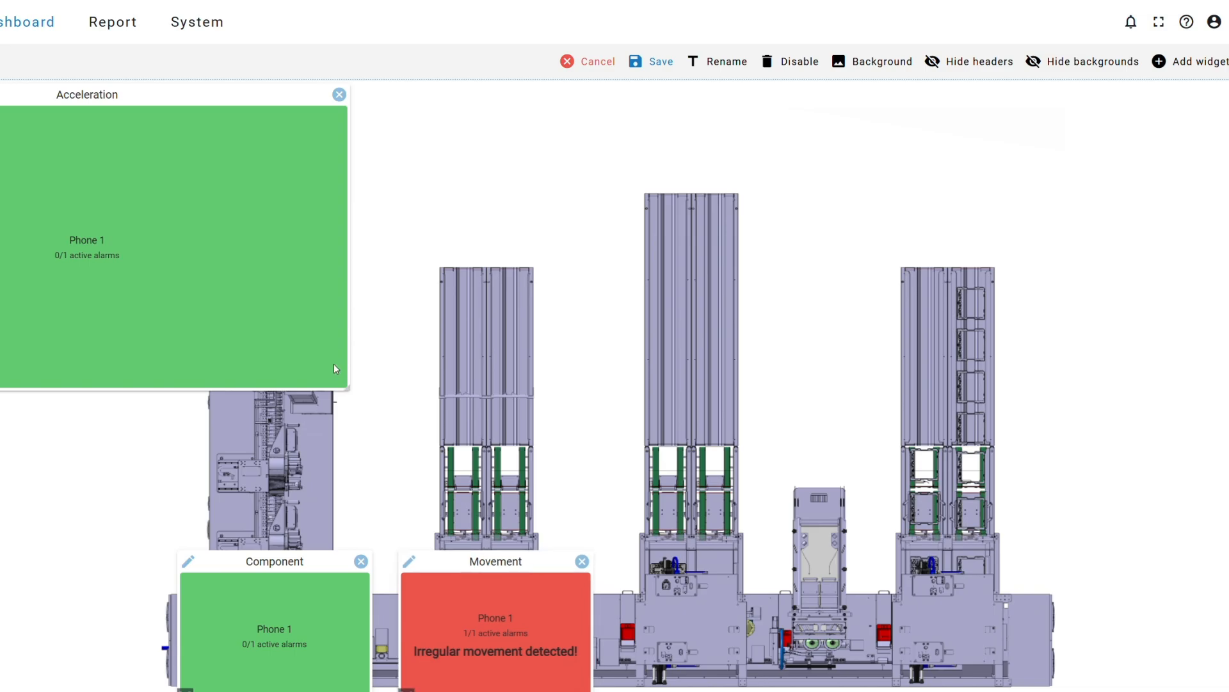
Move the Component widget up to the conveyor junction, and shrink the Acceleration widget to fit the production line's lower corner.
{"action": "left_click_drag", "start_coordinate": [344, 387], "coordinate": [89, 310]}
{"action": "left_click_drag", "start_coordinate": [9, 94], "coordinate": [54, 249]}
{"action": "left_click_drag", "start_coordinate": [336, 589], "coordinate": [333, 298]}
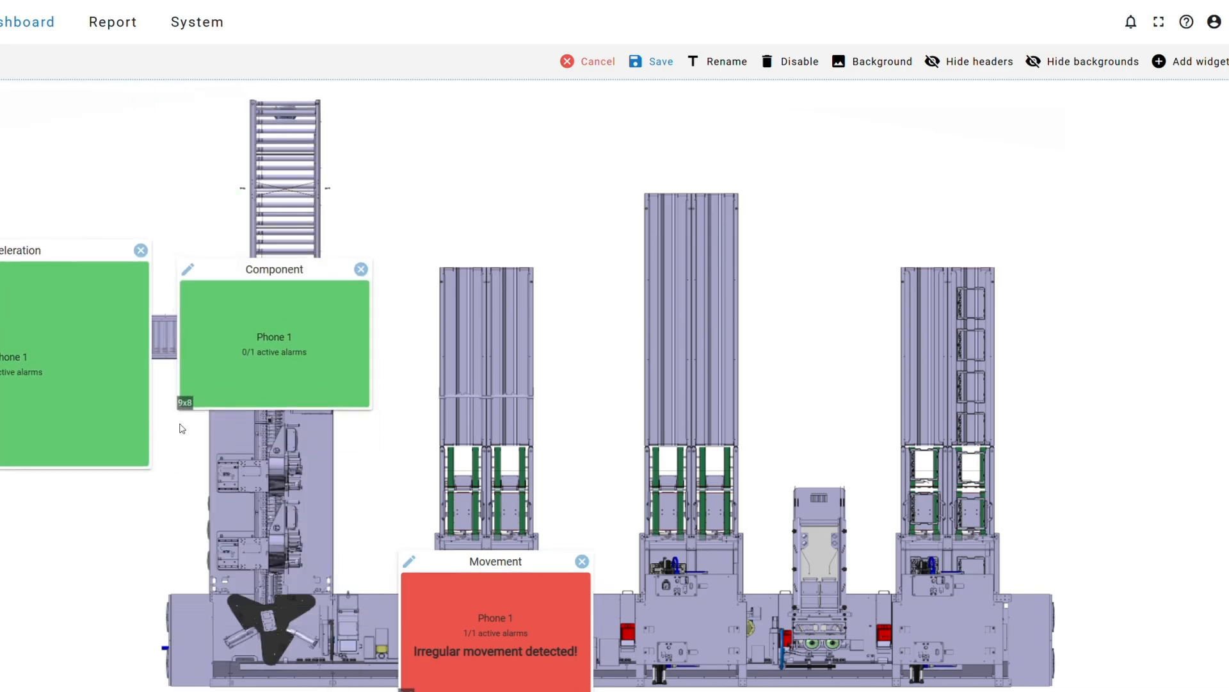
{"action": "left_click_drag", "start_coordinate": [146, 476], "coordinate": [62, 389]}
{"action": "left_click_drag", "start_coordinate": [8, 262], "coordinate": [197, 549]}
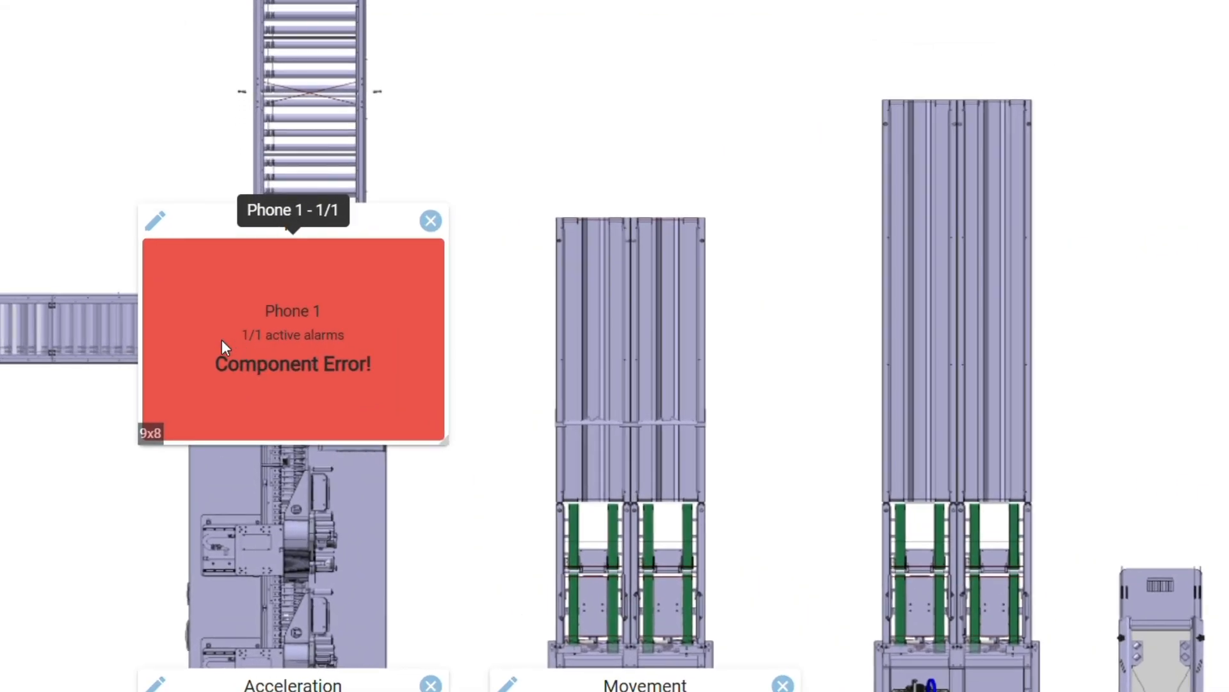
Hide the Component widget's background and set its opacity to 60%, make the Acceleration and Movement cards equally translucent, and save the dashboard.
{"action": "left_click", "coordinate": [153, 232]}
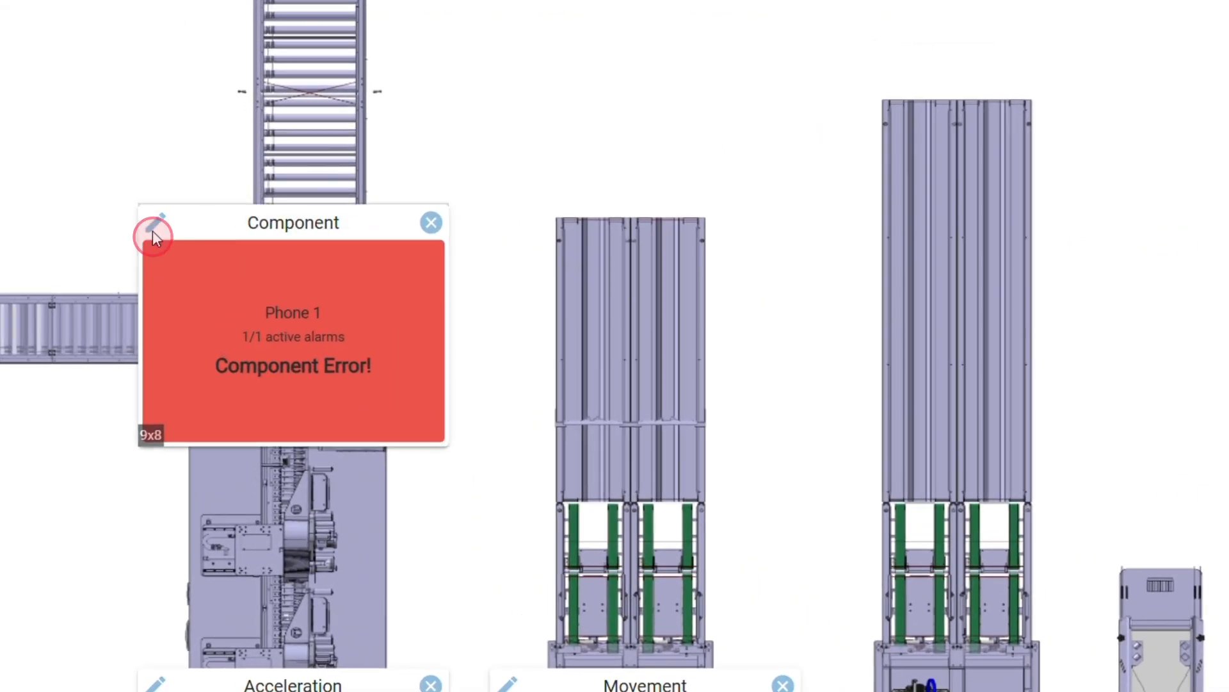
{"action": "left_click", "coordinate": [625, 308]}
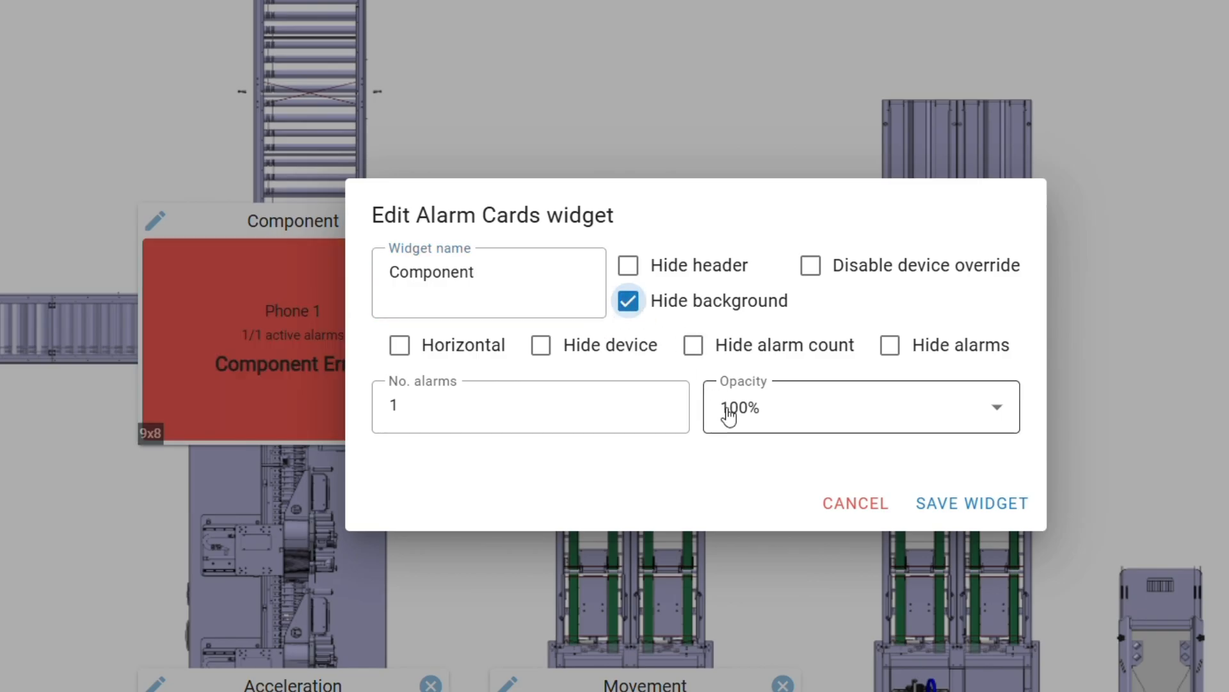
{"action": "left_click", "coordinate": [741, 420]}
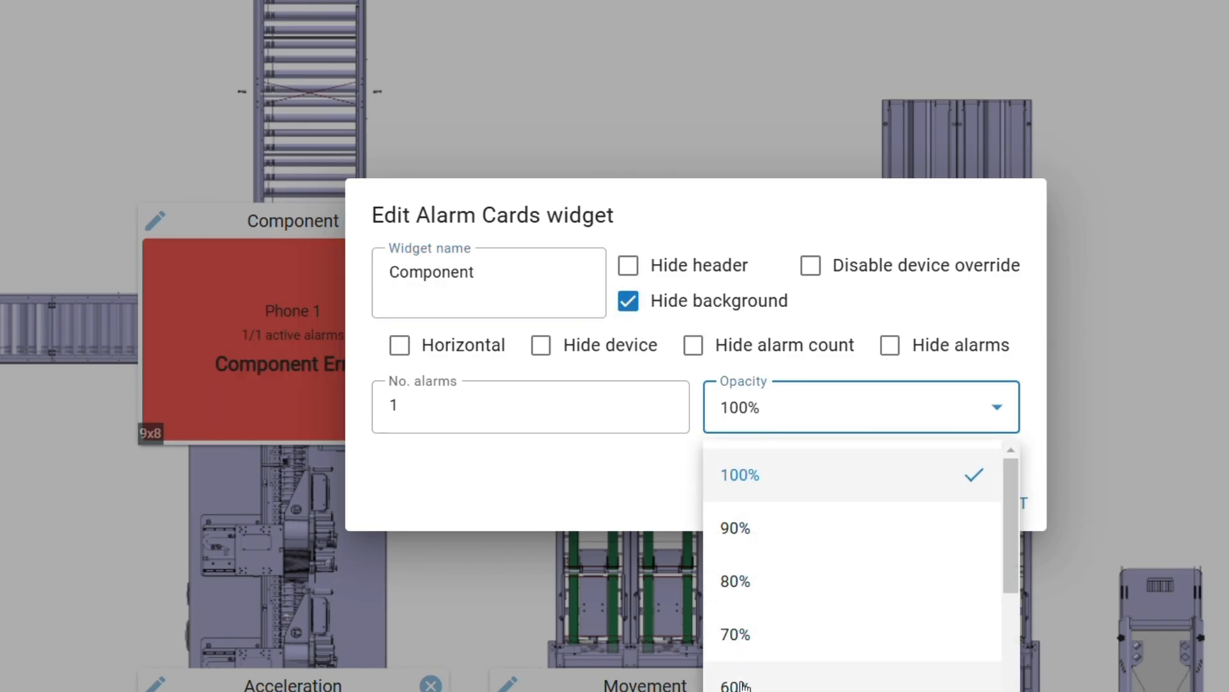
{"action": "left_click", "coordinate": [792, 672]}
{"action": "left_click", "coordinate": [970, 511]}
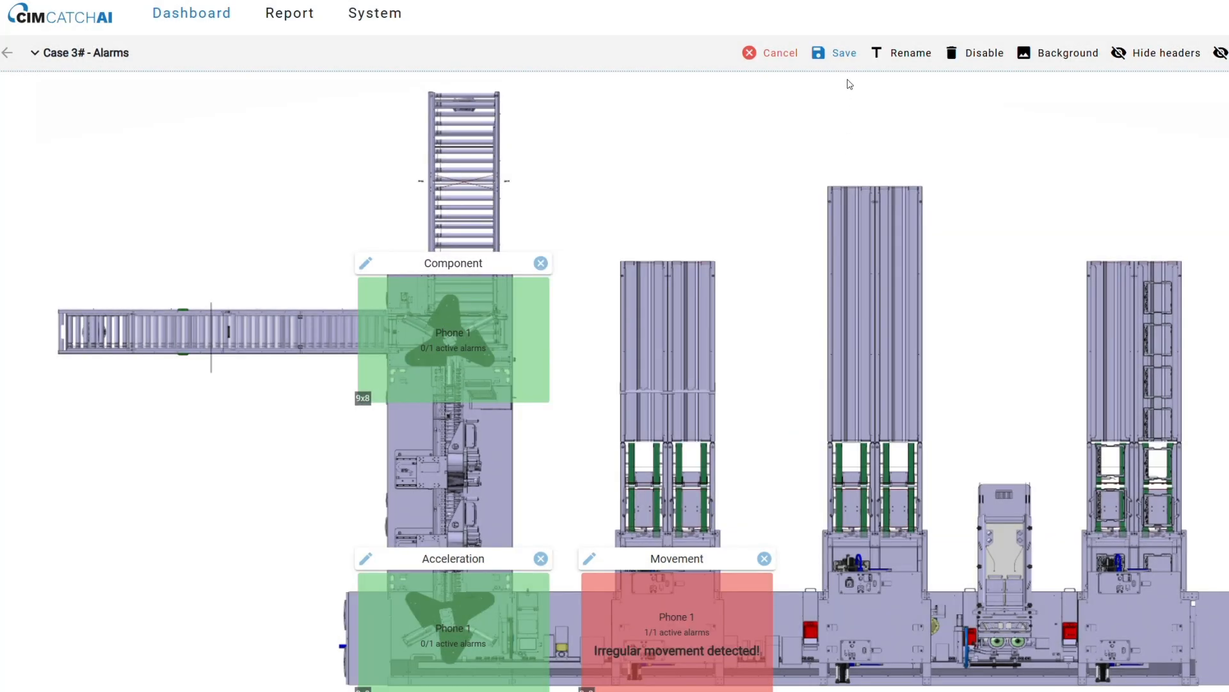
{"action": "left_click", "coordinate": [841, 53]}
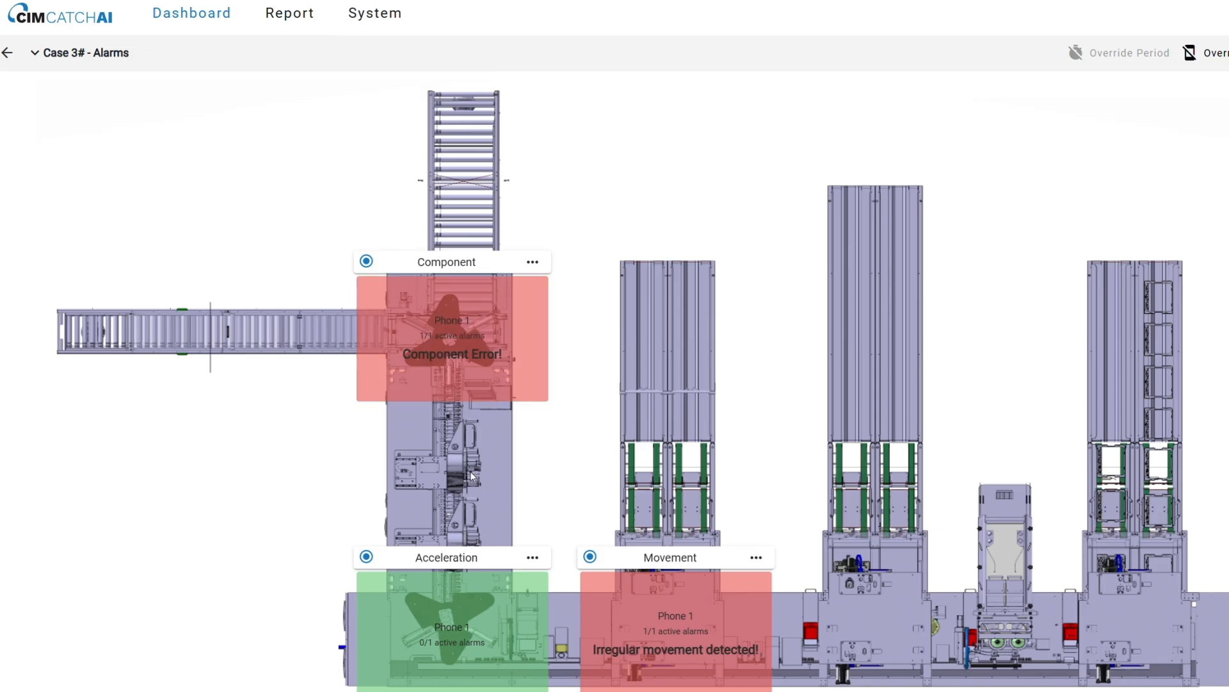
Show all three alarms as an Alarm Timeline in the alarms report and add it unnamed to the Case 3# - Alarms dashboard.
{"action": "left_click", "coordinate": [314, 22]}
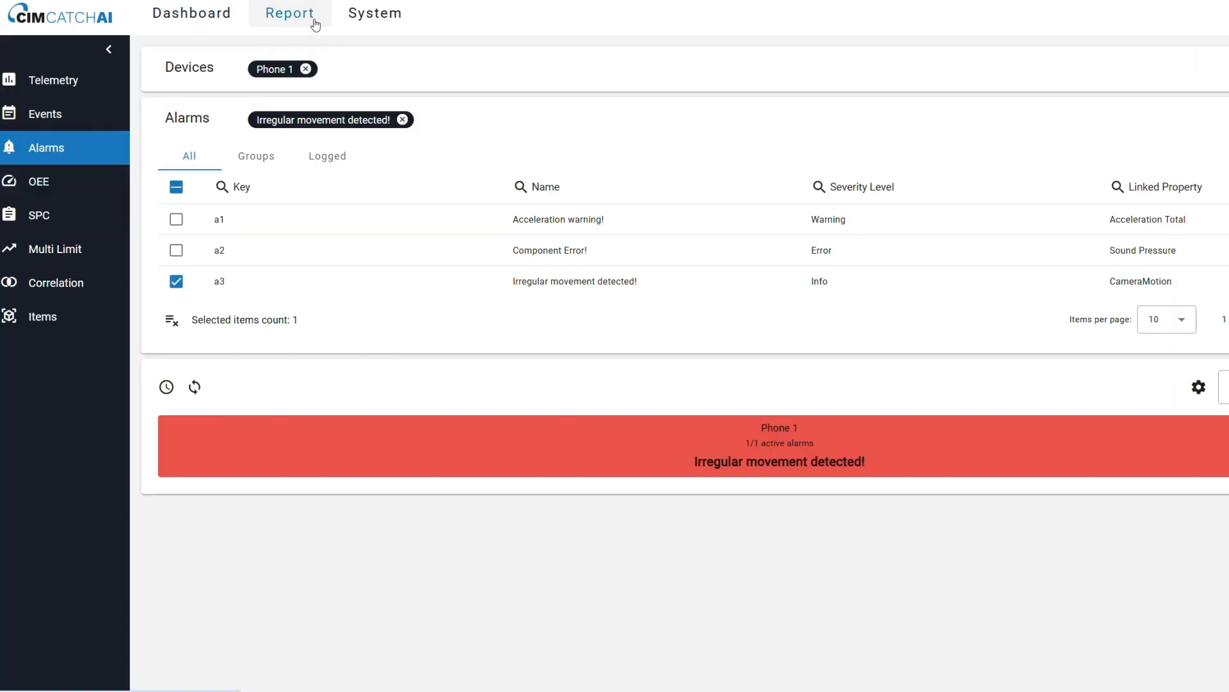
{"action": "left_click", "coordinate": [1226, 391]}
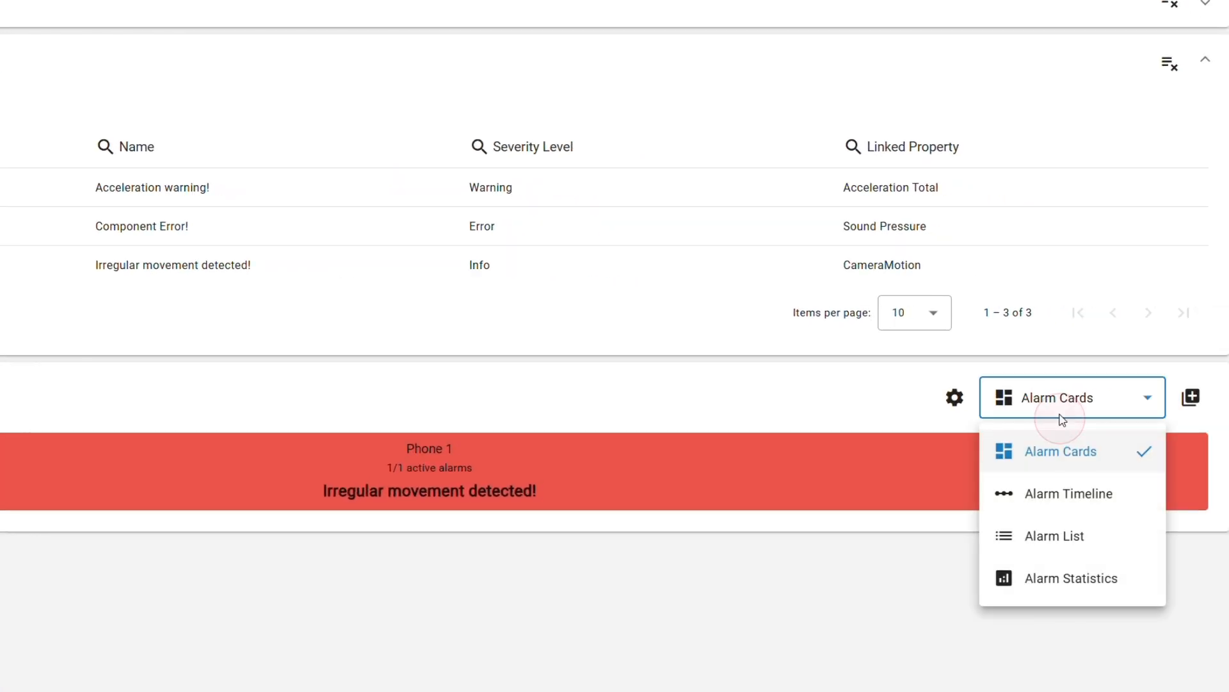
{"action": "left_click", "coordinate": [1060, 506]}
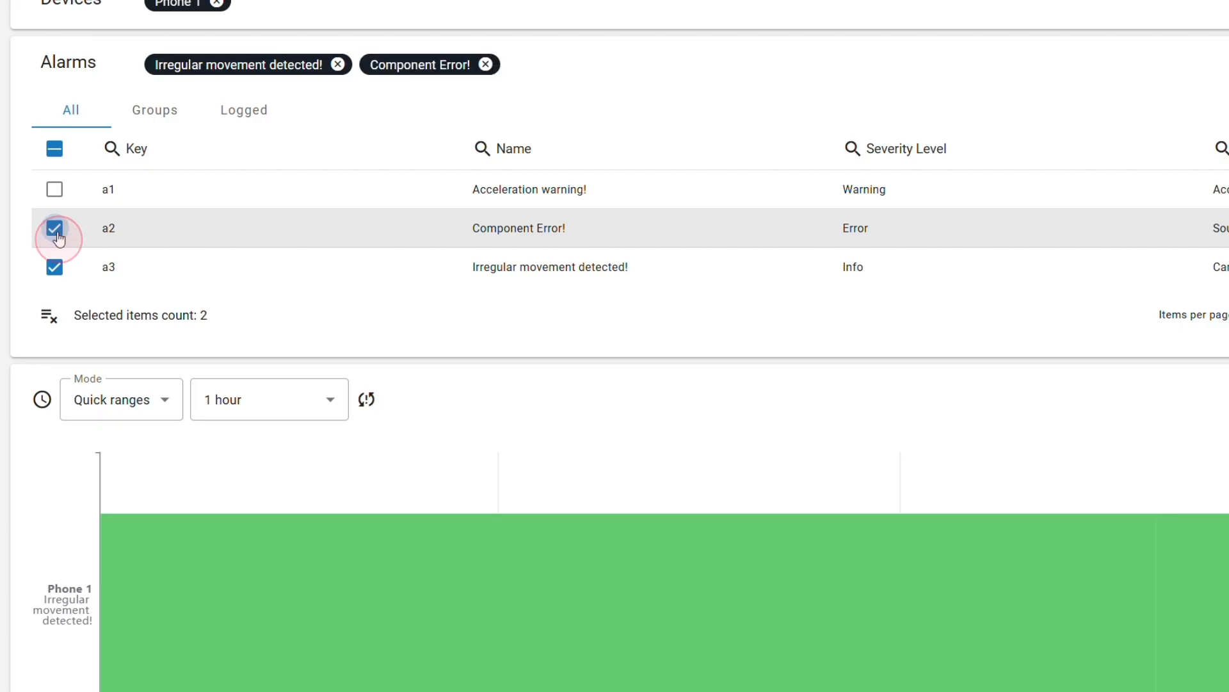
{"action": "left_click", "coordinate": [55, 189]}
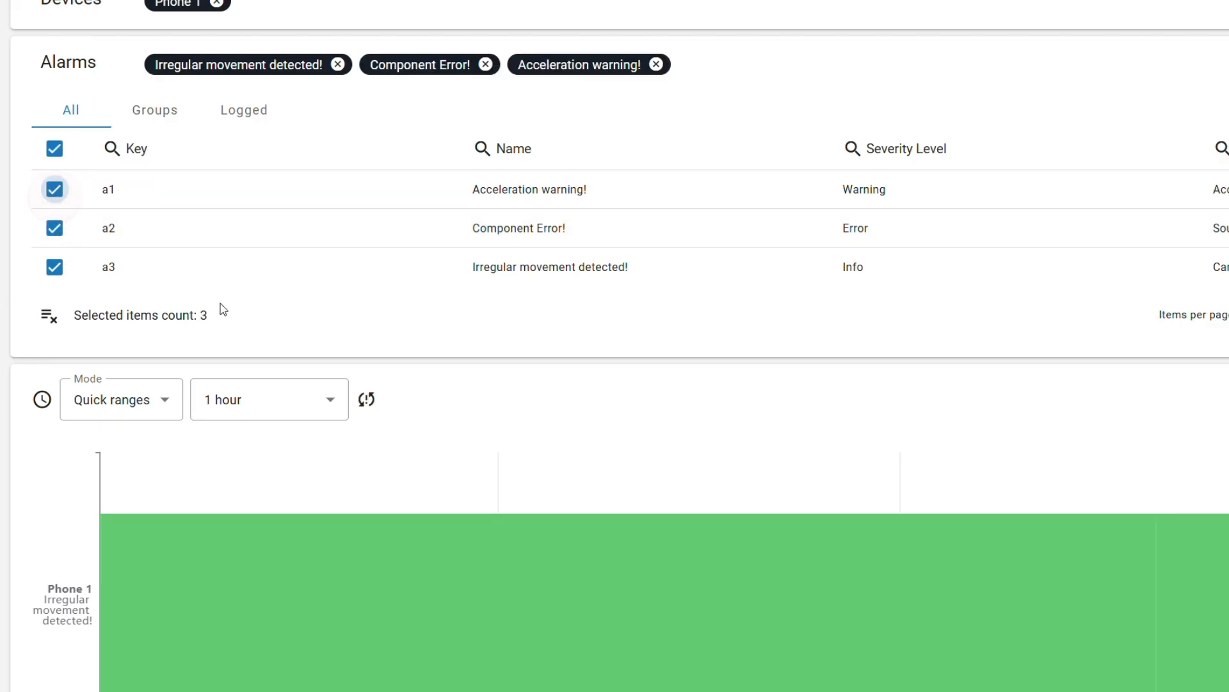
{"action": "left_click", "coordinate": [376, 409]}
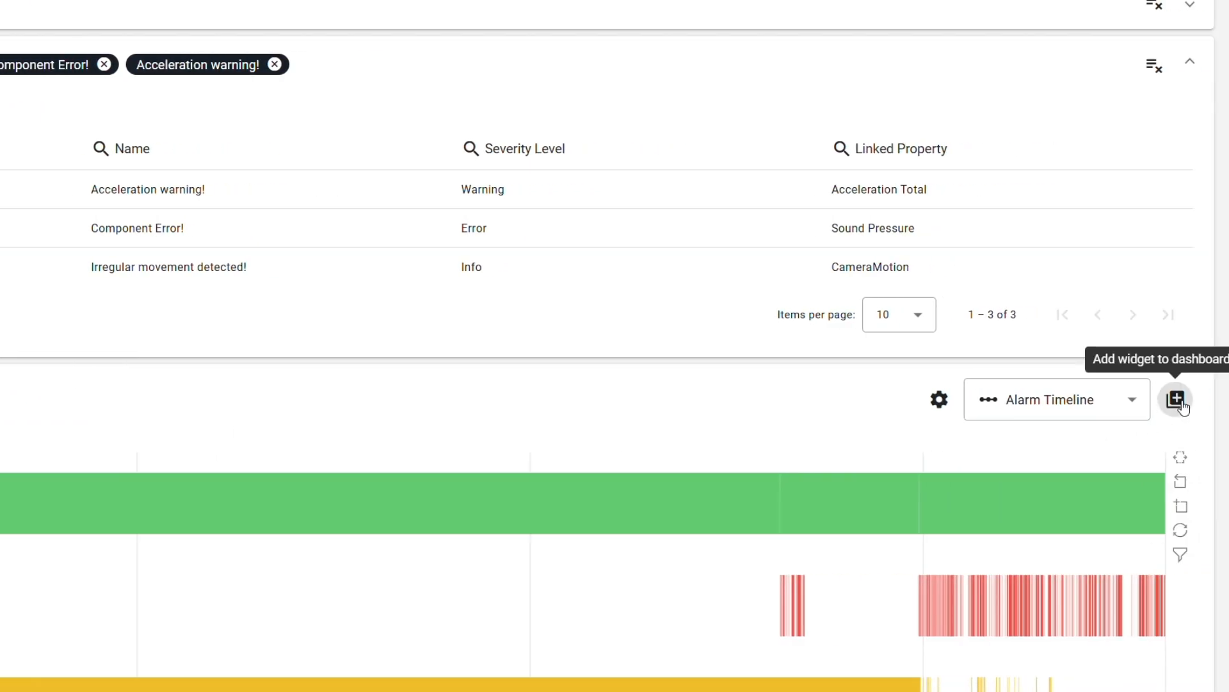
{"action": "left_click", "coordinate": [1182, 403]}
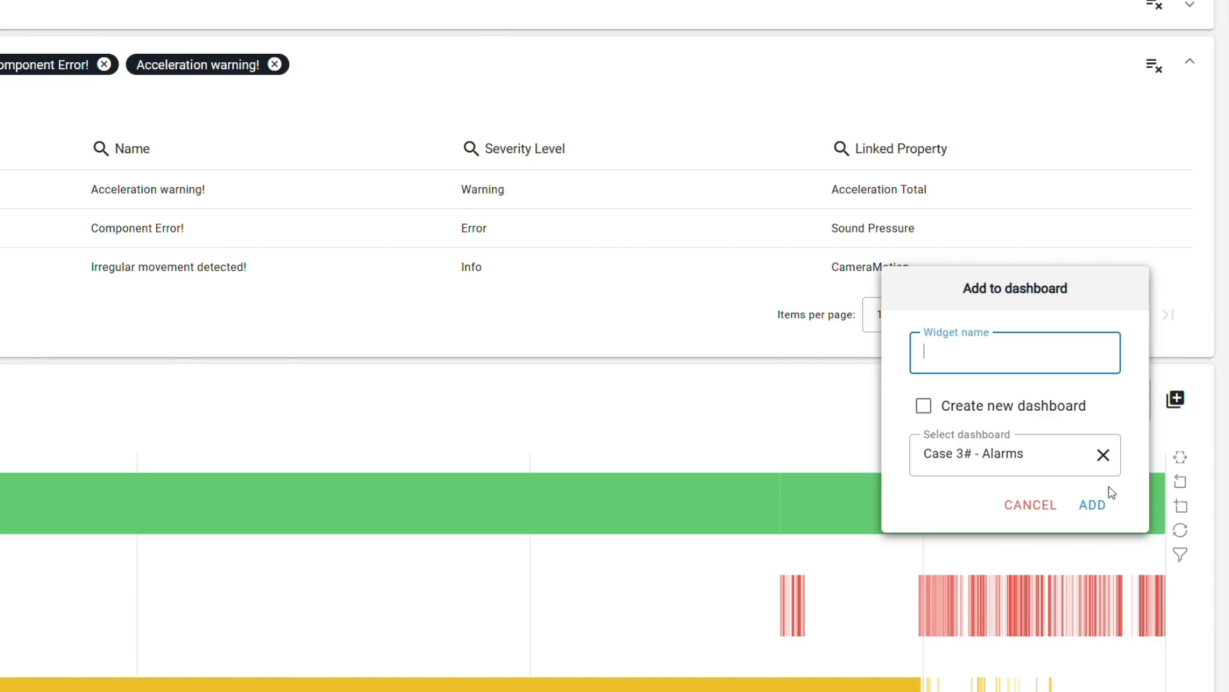
{"action": "left_click", "coordinate": [1095, 509]}
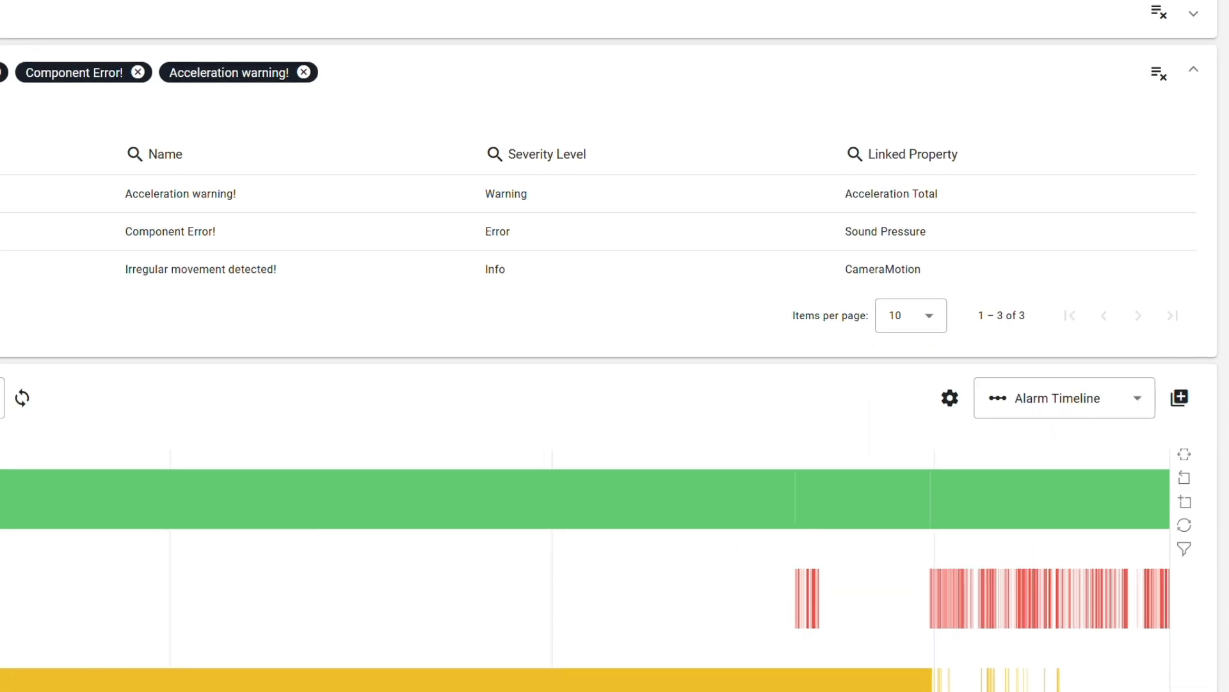
Edit the dashboard to shrink the alarm timeline widget and place it below the horizontal conveyor, and save the layout.
{"action": "left_click", "coordinate": [64, 32]}
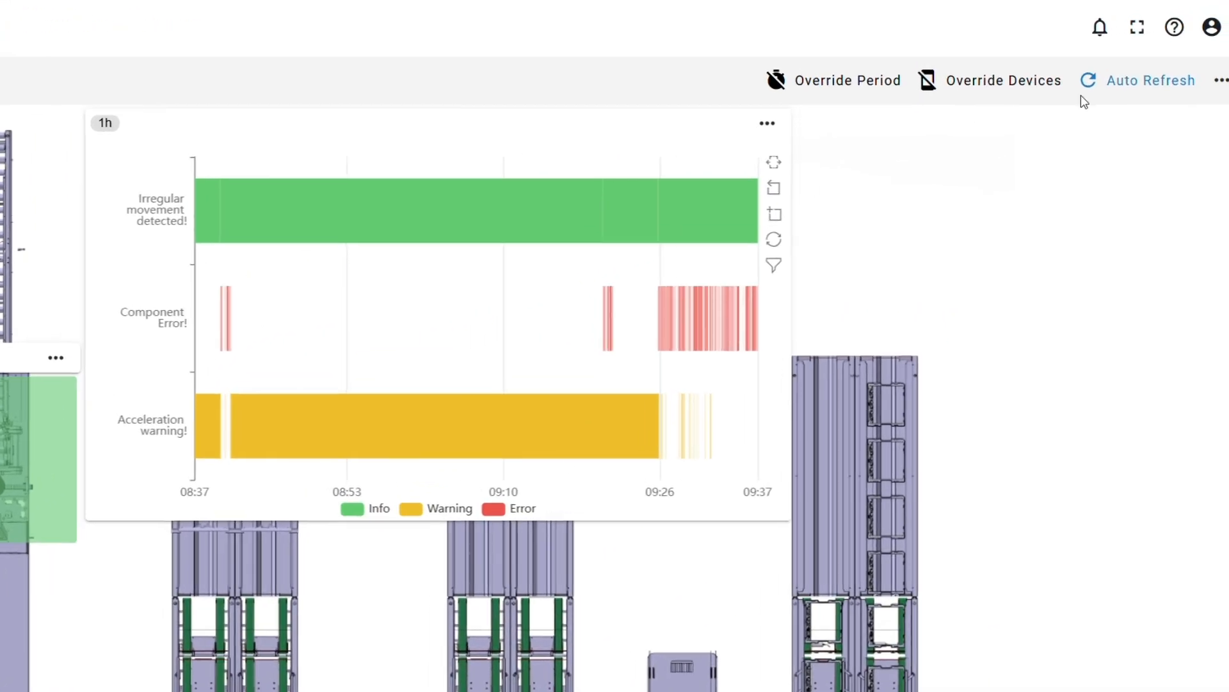
{"action": "left_click", "coordinate": [1221, 80]}
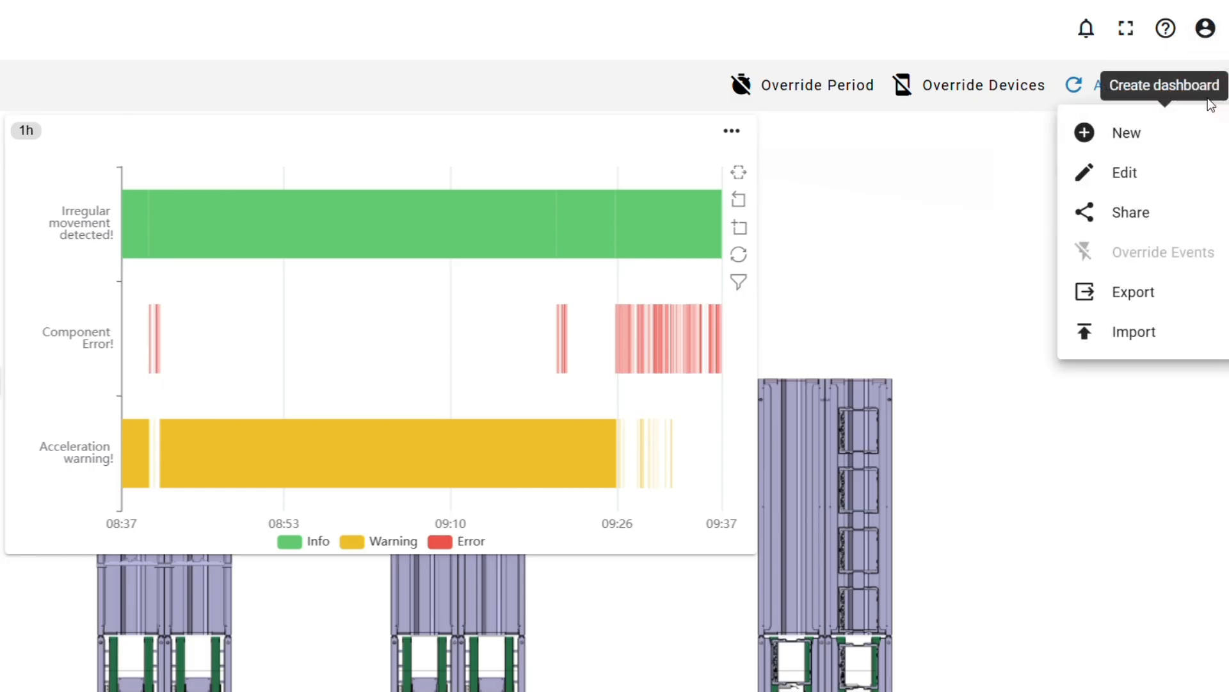
{"action": "left_click", "coordinate": [1145, 164]}
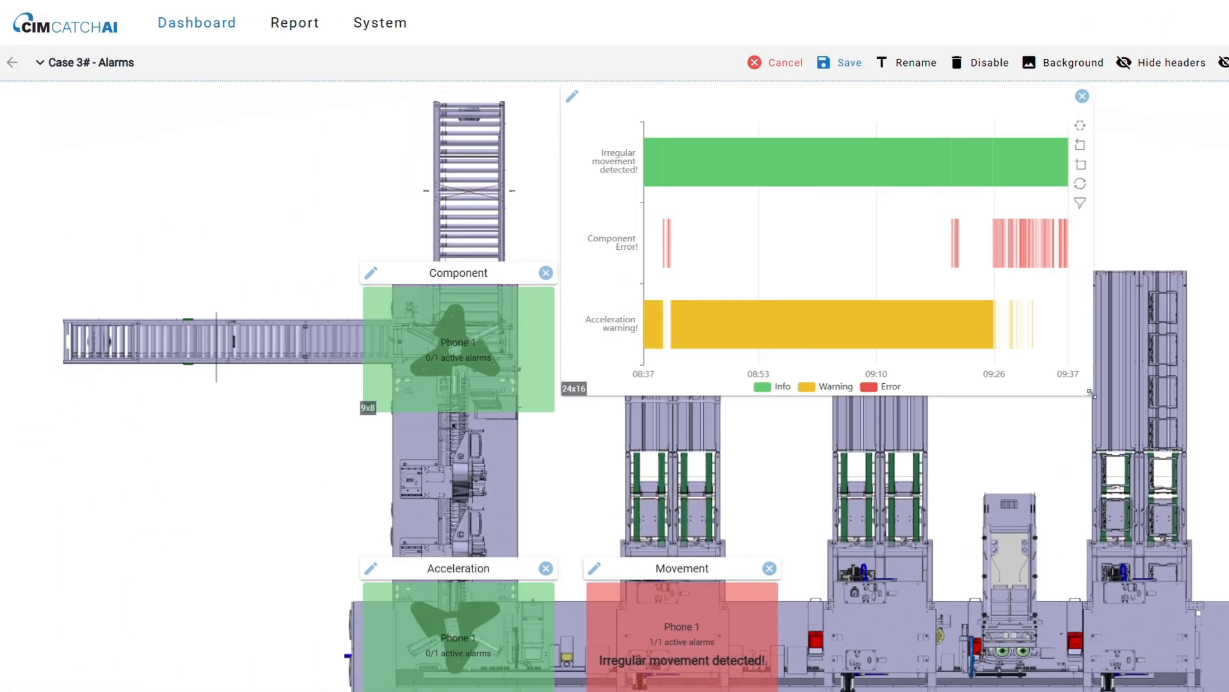
{"action": "left_click_drag", "start_coordinate": [755, 552], "coordinate": [443, 498]}
{"action": "left_click_drag", "start_coordinate": [293, 135], "coordinate": [197, 393]}
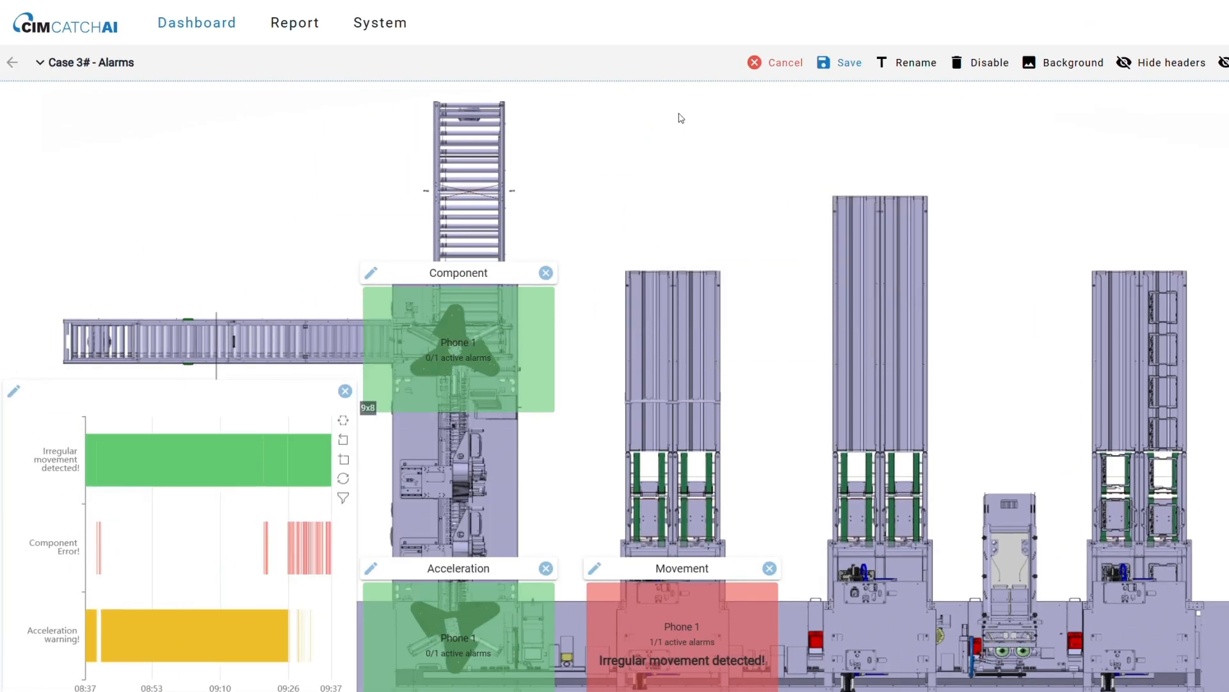
{"action": "left_click", "coordinate": [840, 67]}
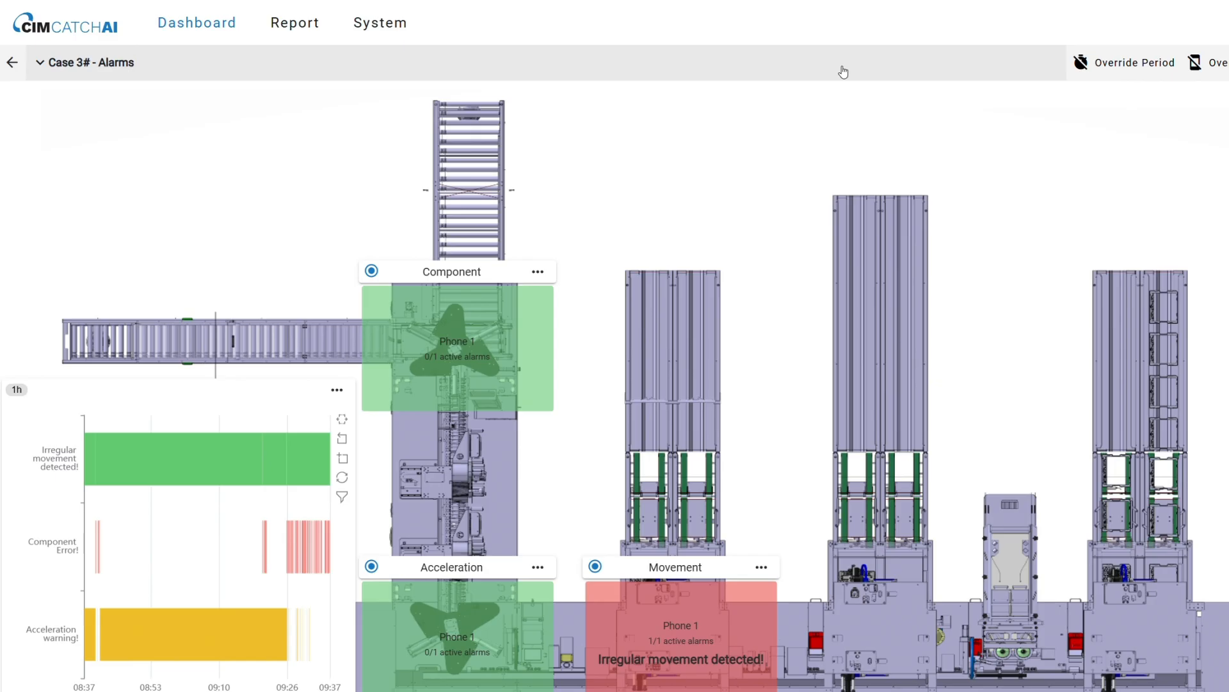